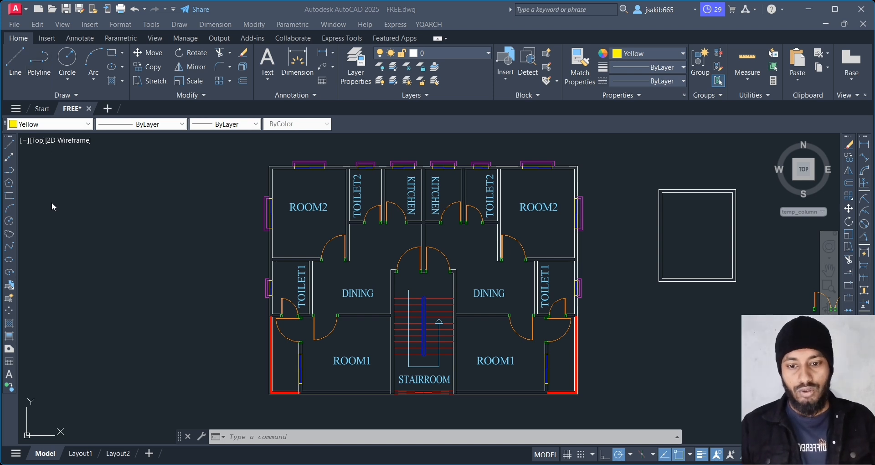
left_click(9, 197)
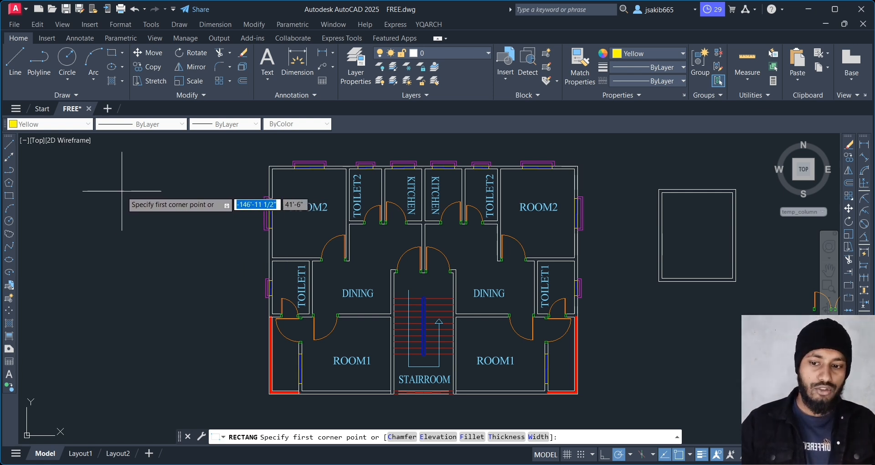
left_click(138, 186)
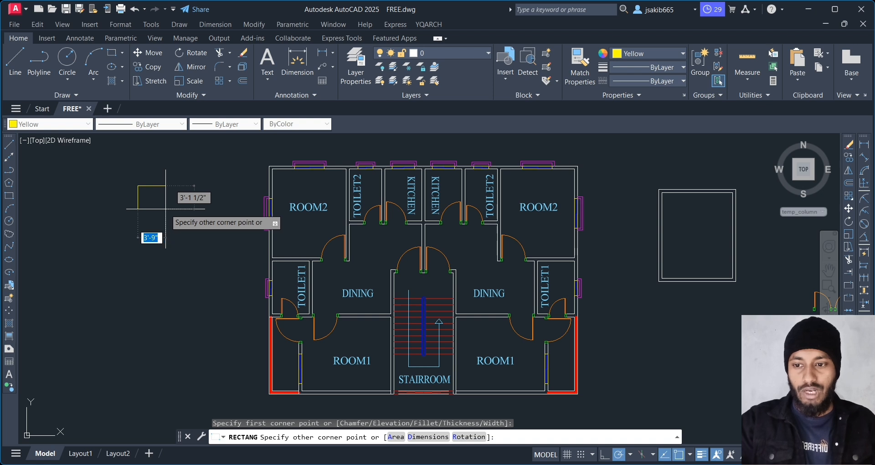
key("Escape")
Set the current drawing colour to Red and the lineweight to 0.014".
left_click(82, 124)
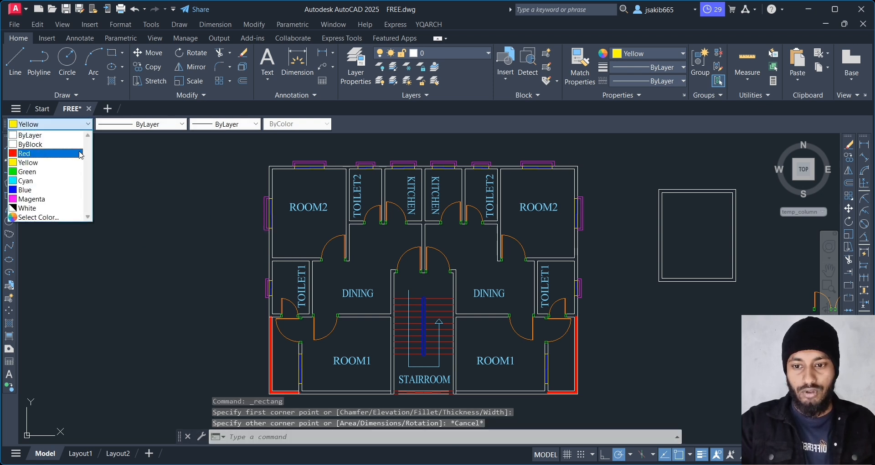
left_click(81, 152)
left_click(224, 124)
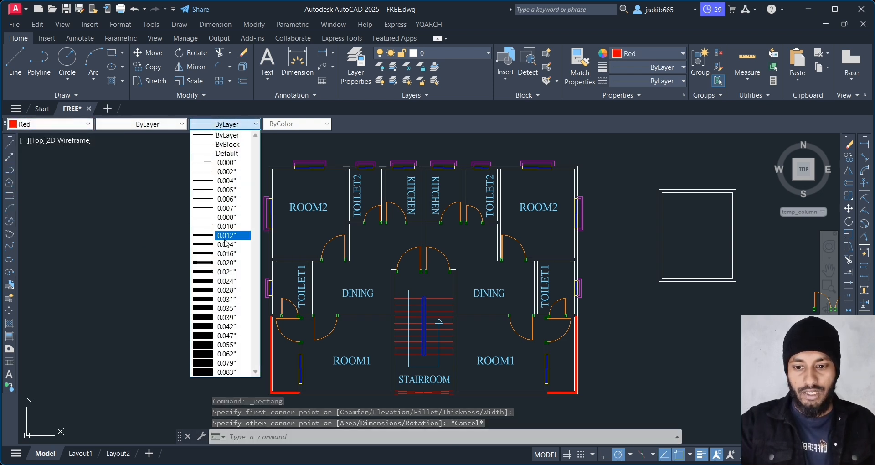
left_click(226, 263)
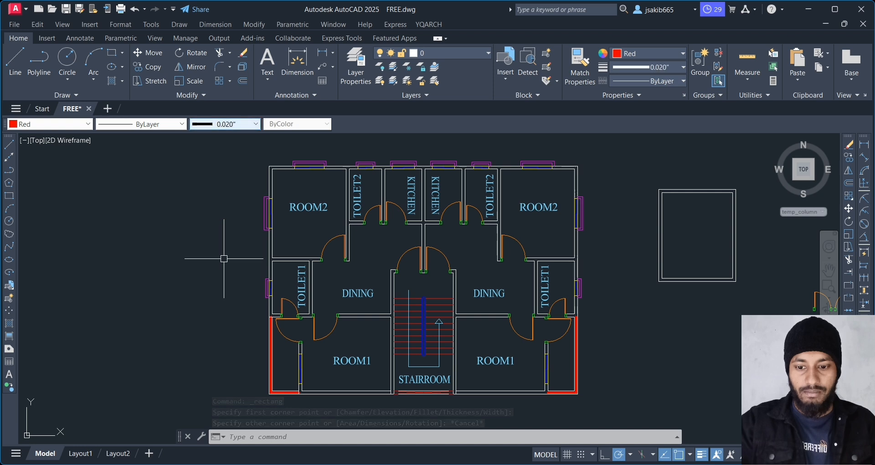
left_click(230, 126)
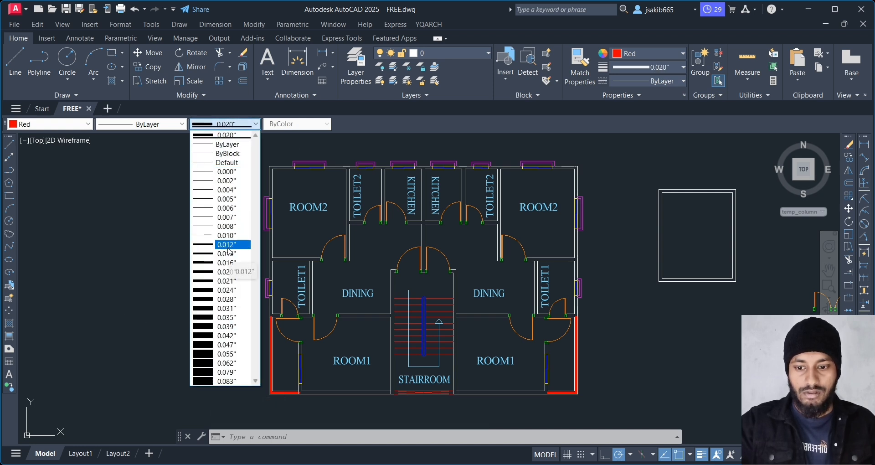
left_click(225, 253)
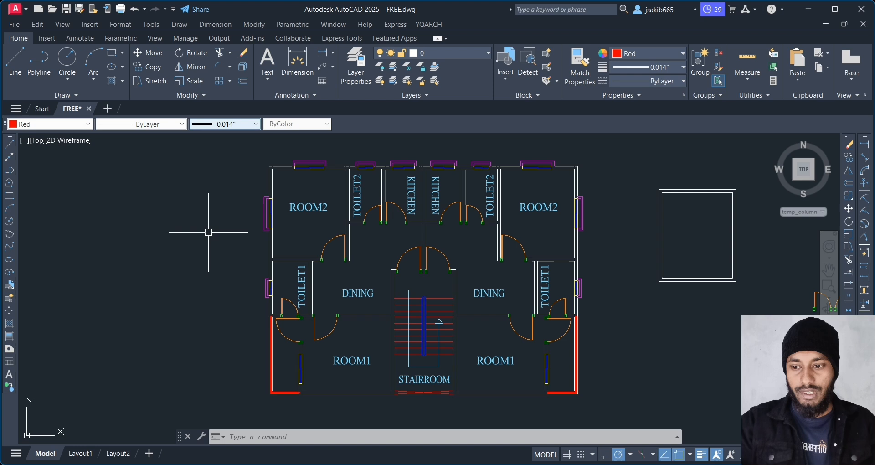
Draw a 12" by 12" column rectangle in the empty area beside the floor plan.
left_click(11, 199)
left_click(116, 199)
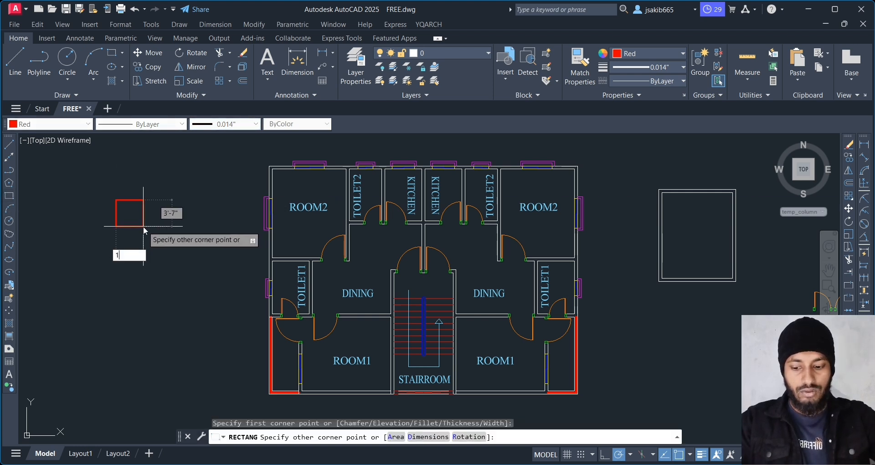
type("12,12")
key("Return")
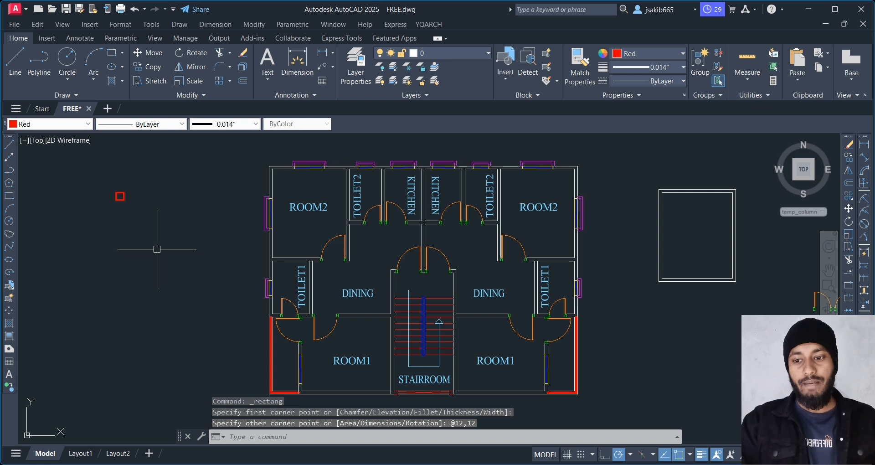
Copy the column square from its upper-left corner to the outer upper-left corner of the plan at ROOM2.
left_click(120, 198)
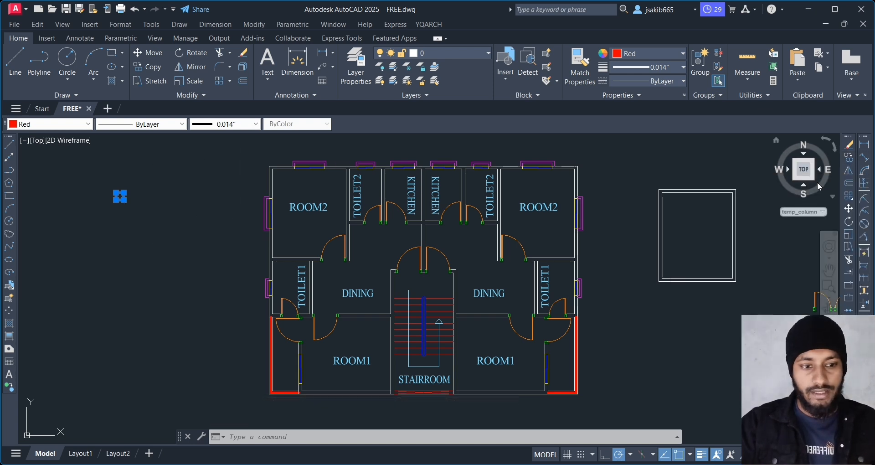
left_click(853, 158)
scroll(117, 193, "up", 4)
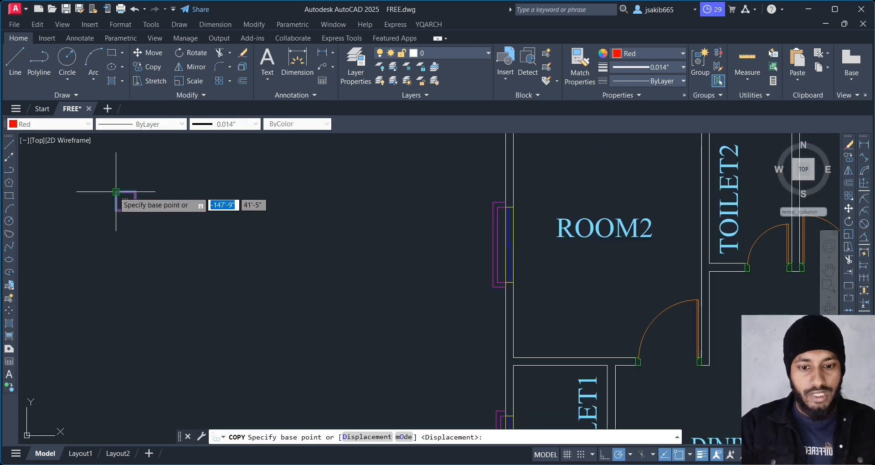
left_click(116, 192)
middle_click_drag(463, 165, 406, 261)
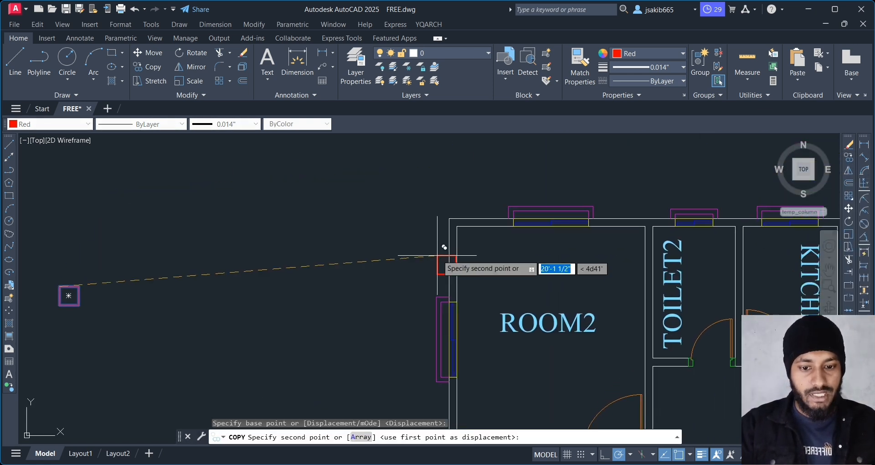
left_click(449, 219)
Place another copy of the column just below the plan's lower-left outer corner and end the copying.
scroll(458, 228, "down", 4)
middle_click_drag(456, 238, 324, 189)
scroll(361, 315, "up", 4)
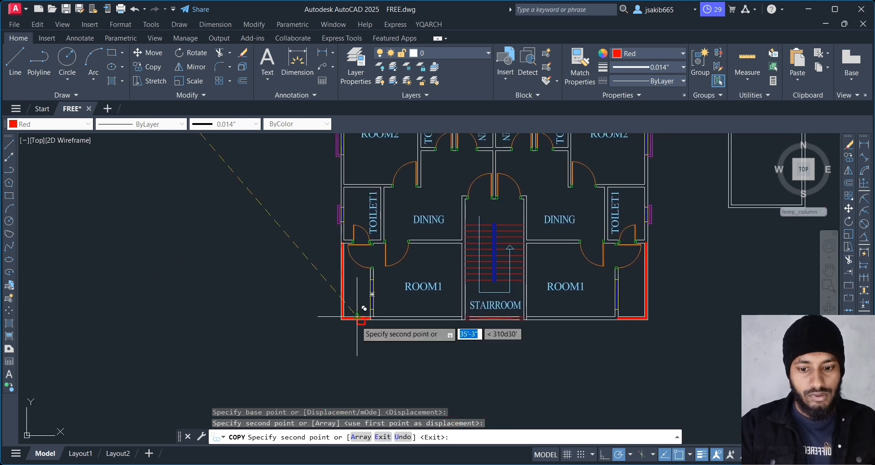
scroll(335, 304, "up", 4)
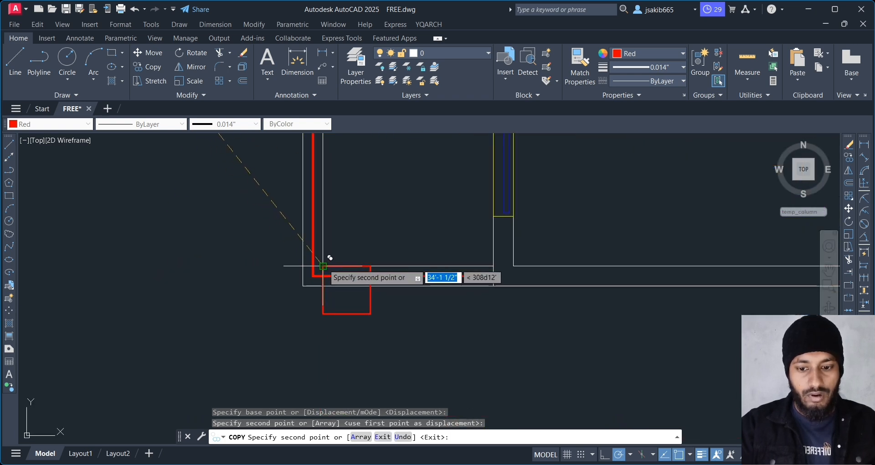
left_click(316, 311)
key("Escape")
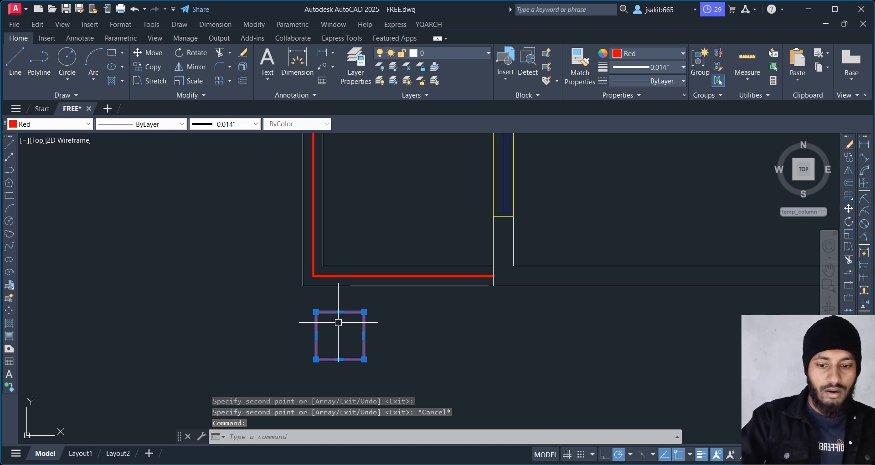
Move the new column by its lower-left corner onto the plan's lower-left outer wall corner.
type("m")
key("Return")
left_click(316, 359)
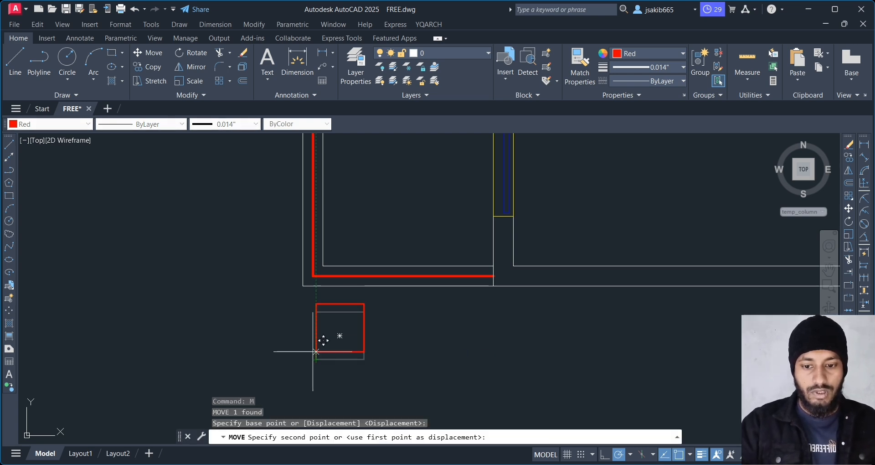
left_click(303, 286)
Mirror the two left corner columns across the vertical centre line of the stairroom, keeping the source objects.
left_click(349, 254)
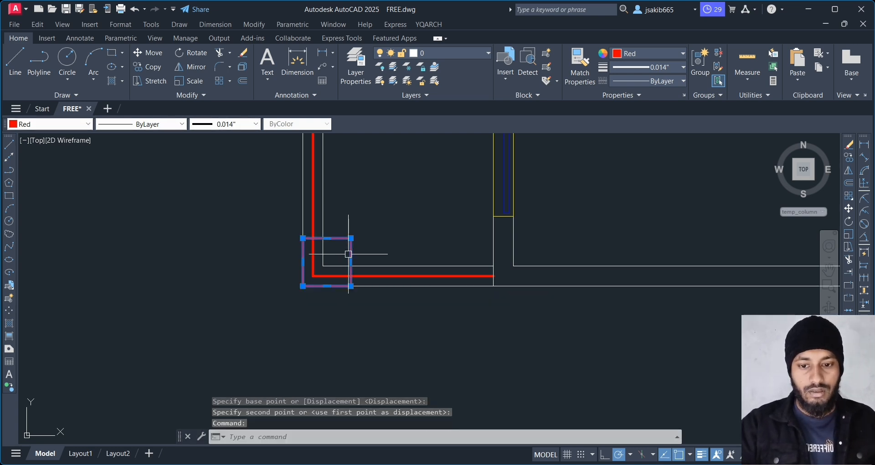
scroll(391, 270, "down", 5)
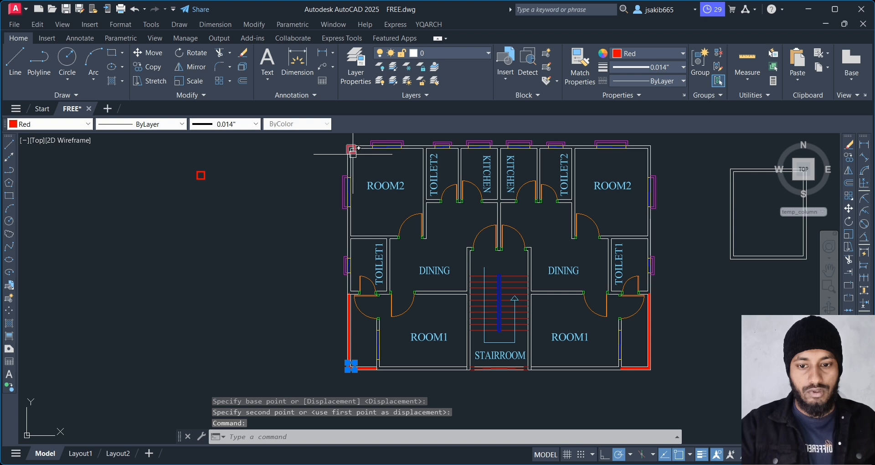
scroll(352, 154, "up", 2)
left_click(355, 153)
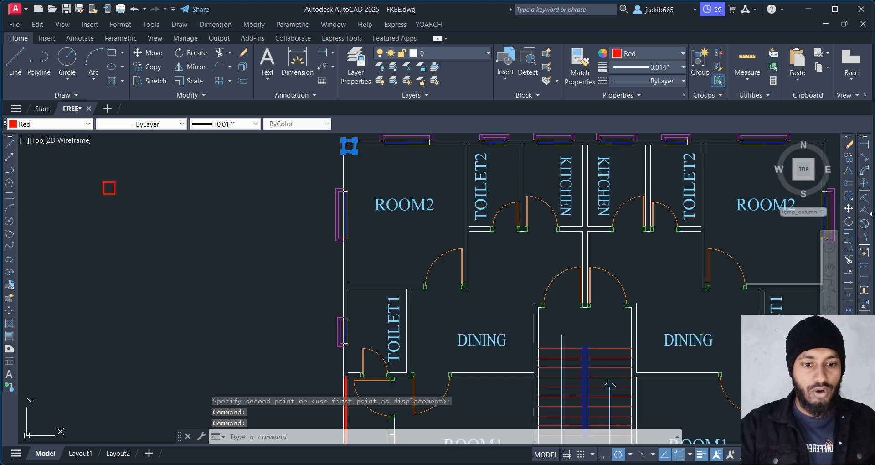
left_click(849, 172)
scroll(640, 279, "down", 3)
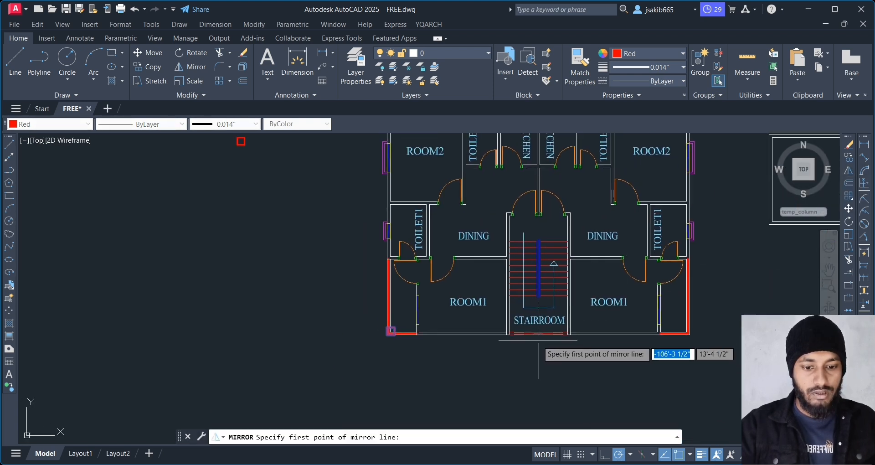
left_click(539, 337)
left_click(538, 365)
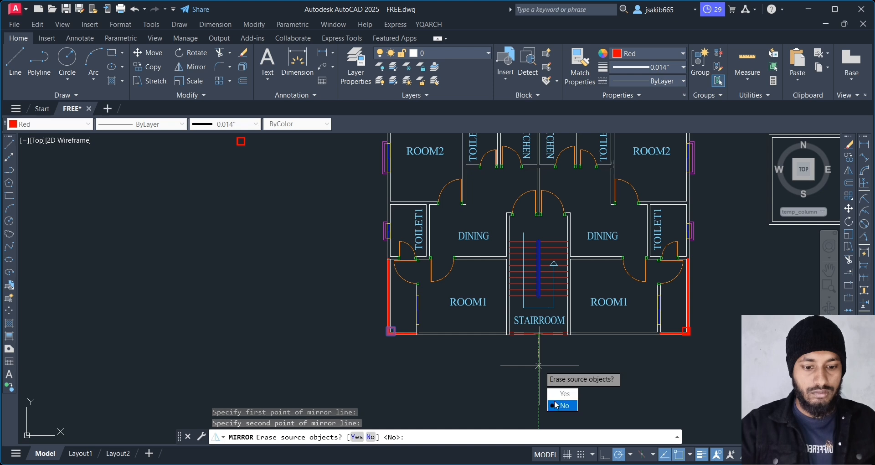
left_click(558, 406)
Copy the spare column outside the plan to a spot just below the stairroom's lower-left wall end.
middle_click_drag(744, 291, 731, 336)
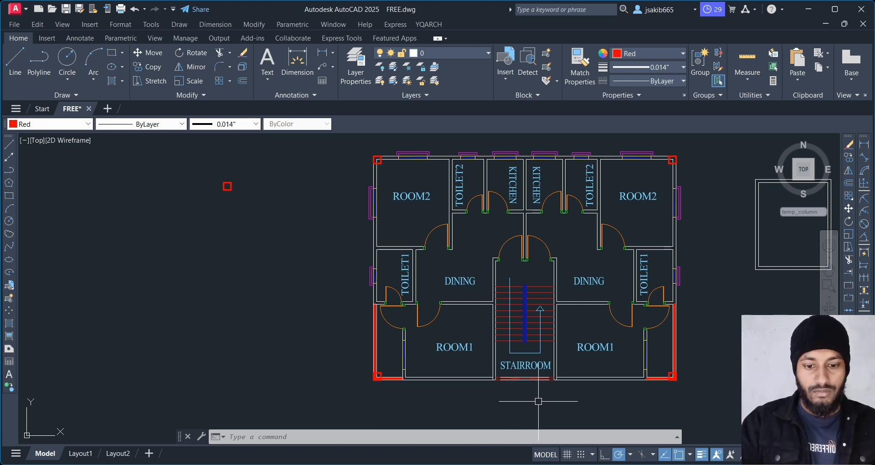
scroll(538, 401, "up", 2)
scroll(568, 409, "down", 2)
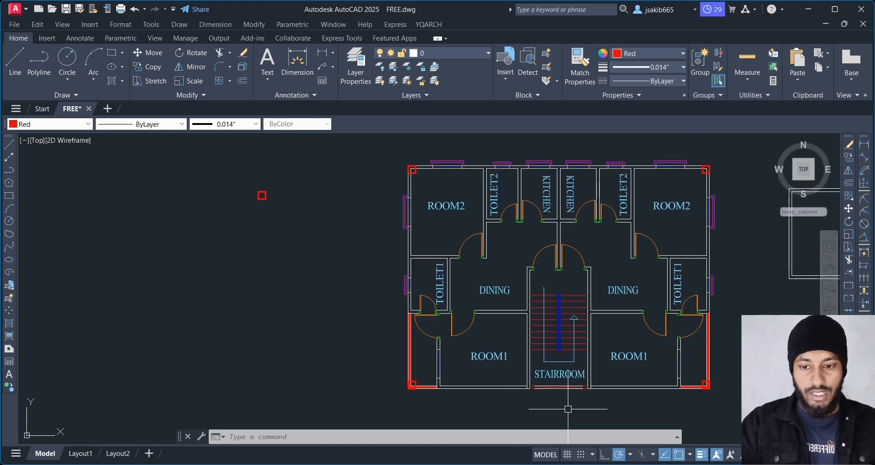
left_click(263, 203)
left_click(258, 181)
left_click(848, 160)
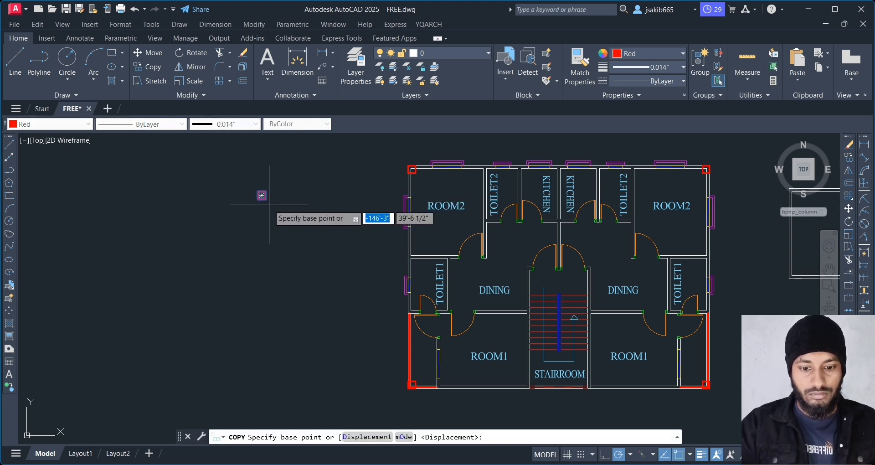
left_click(262, 195)
scroll(483, 336, "up", 6)
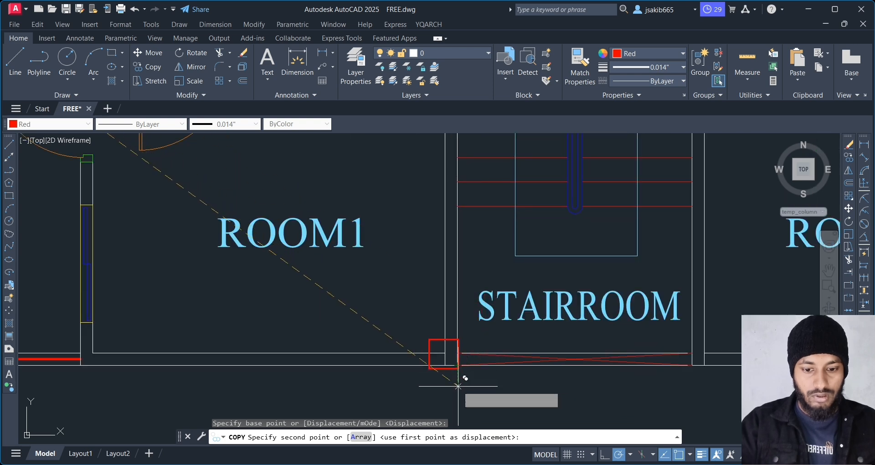
scroll(458, 386, "down", 2)
left_click(439, 337)
key("Escape")
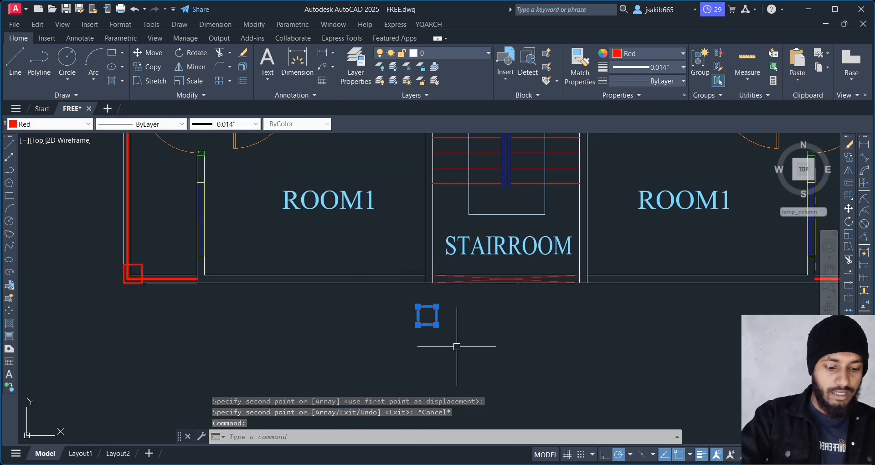
Move this column by its lower-right corner onto the lower-left wall corner at the stairroom entrance.
key("Return")
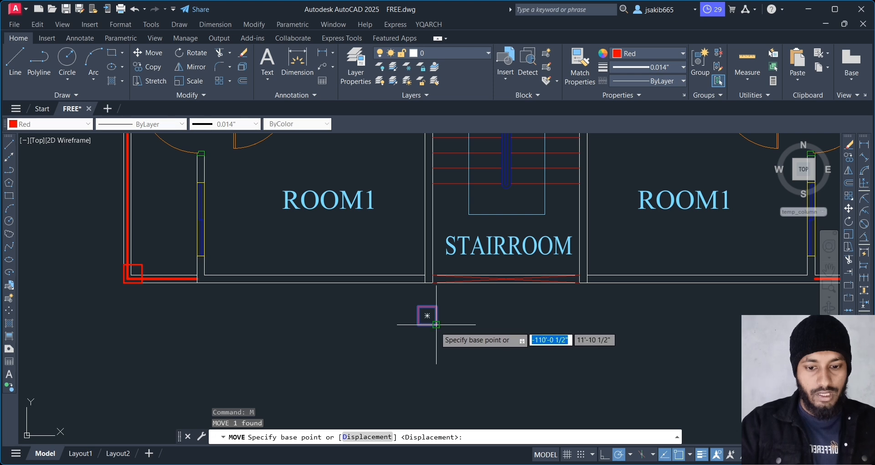
left_click(438, 326)
left_click(432, 283)
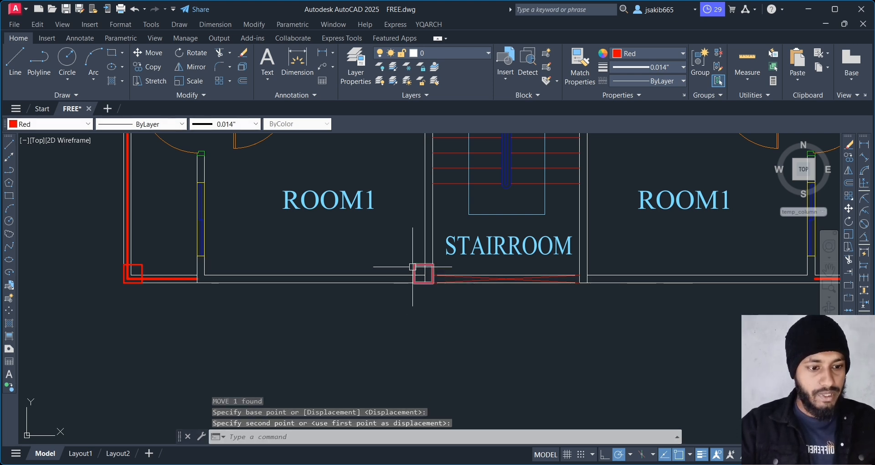
Mirror the entrance column across the stairroom's vertical centre line, keeping the source object.
left_click(415, 274)
type("mi")
key("Return")
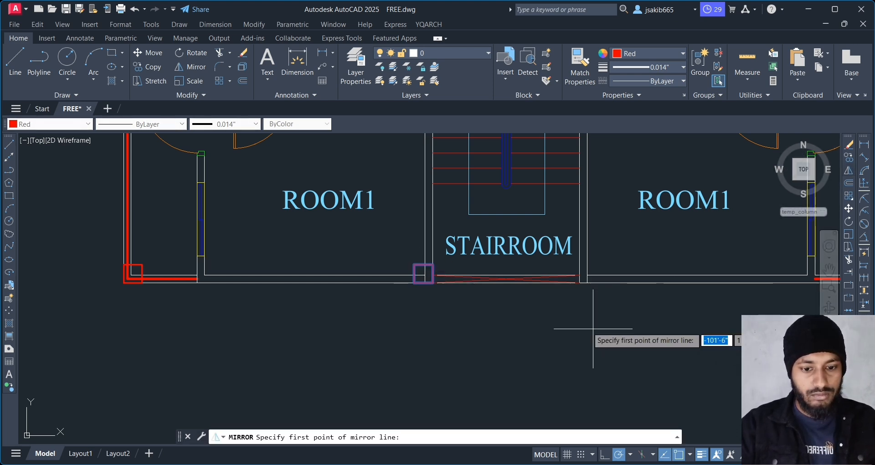
left_click(506, 283)
left_click(506, 313)
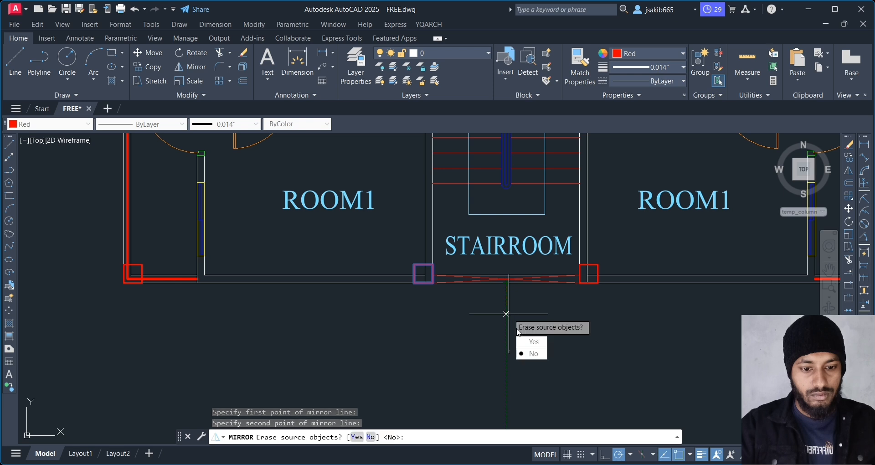
left_click(529, 354)
Mirror both entrance columns across a horizontal line through the stairroom side wall's midpoint, keeping the source objects.
left_click(599, 265)
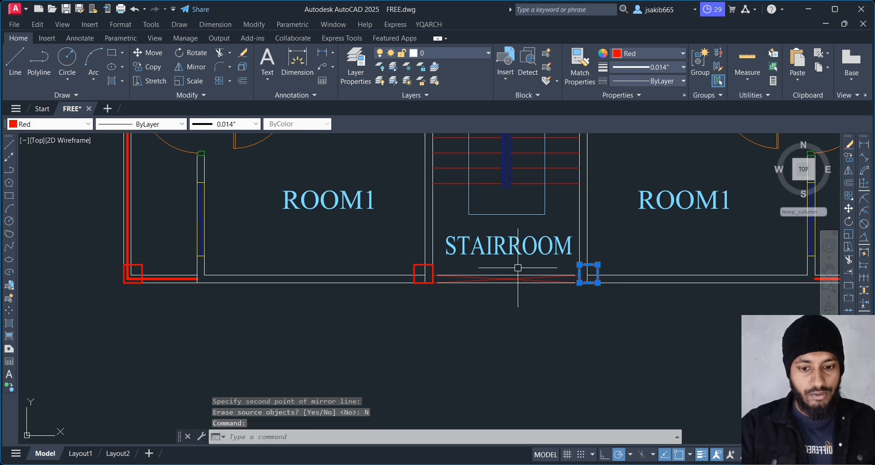
left_click(414, 266)
scroll(569, 291, "down", 2)
middle_click_drag(566, 289, 553, 392)
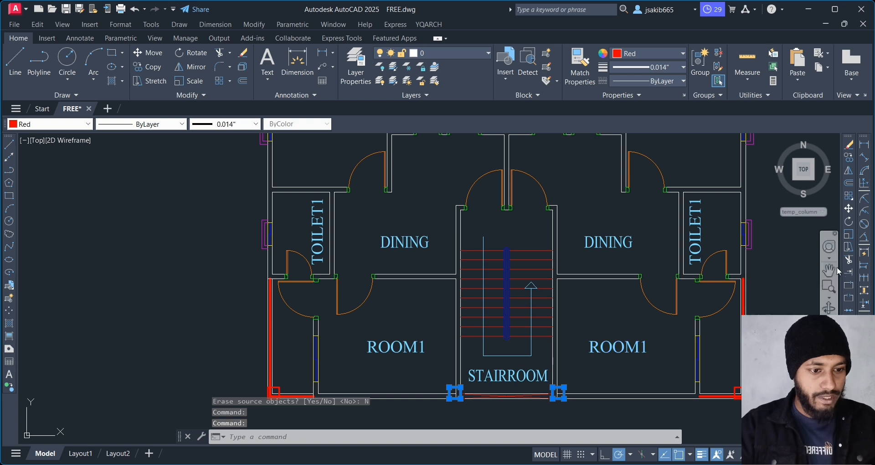
left_click(849, 170)
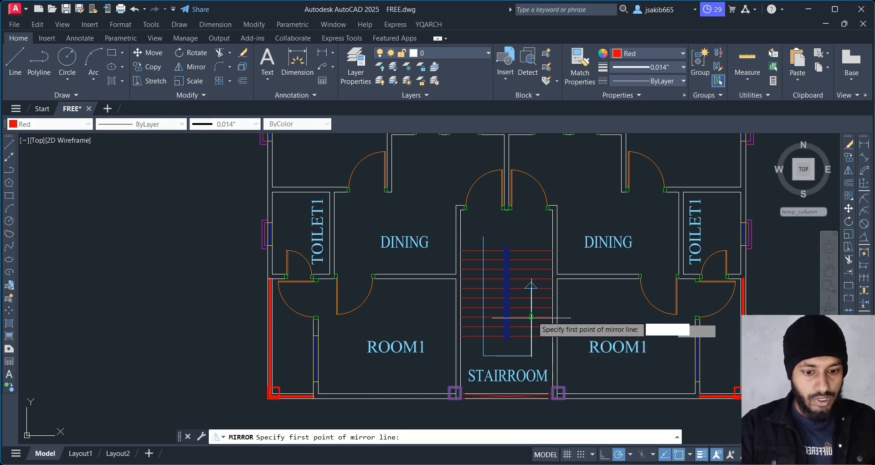
left_click(552, 302)
left_click(576, 302)
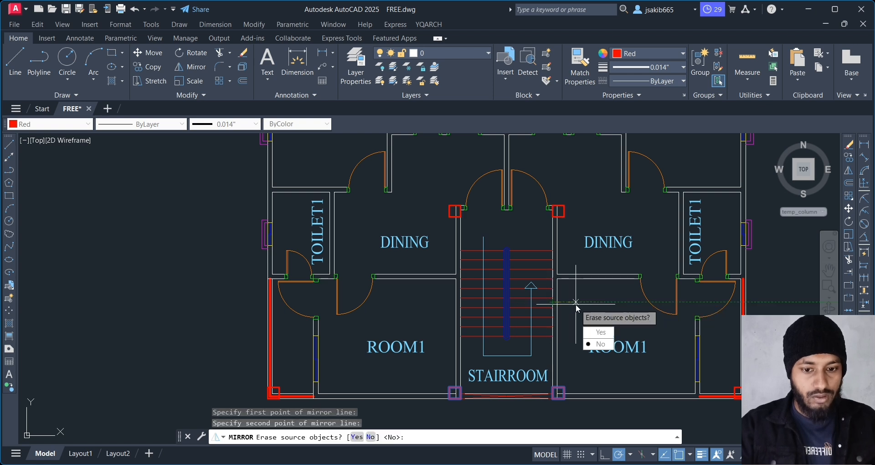
left_click(597, 345)
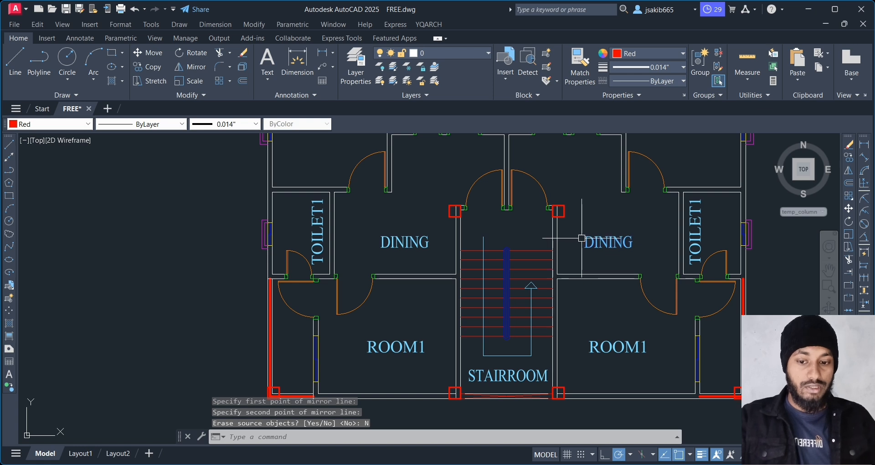
Draw vertical construction lines along the stairroom-side edges of the two columns at the stairroom's upper wall ends.
scroll(582, 238, "down", 5)
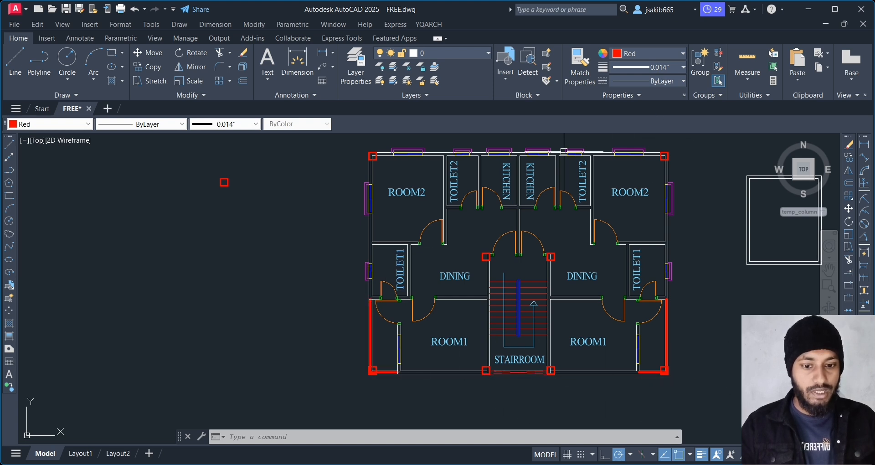
scroll(517, 251, "up", 4)
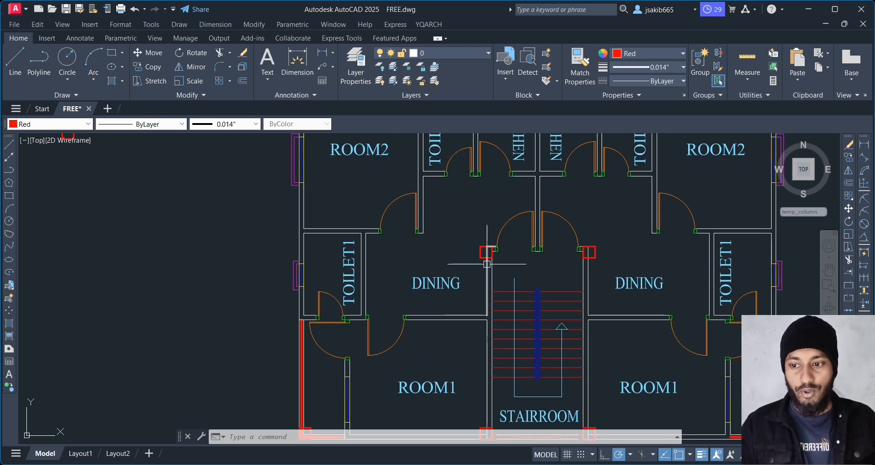
left_click(10, 158)
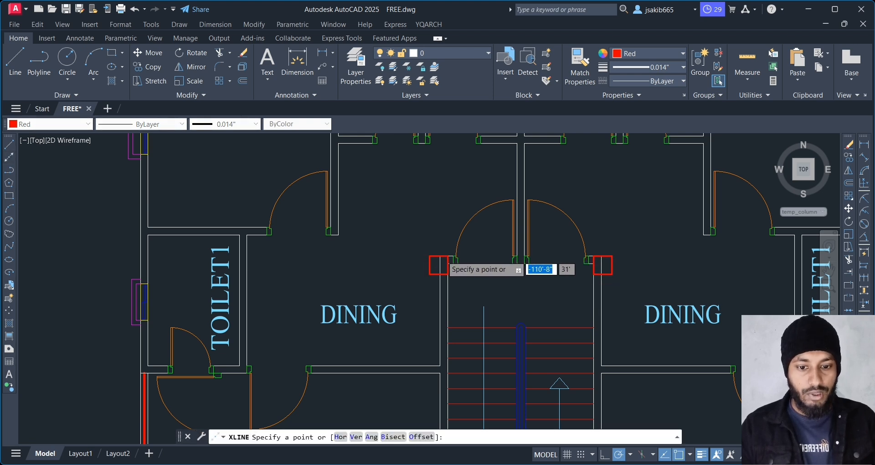
scroll(449, 256, "up", 2)
left_click(451, 256)
left_click(450, 250)
key("Return")
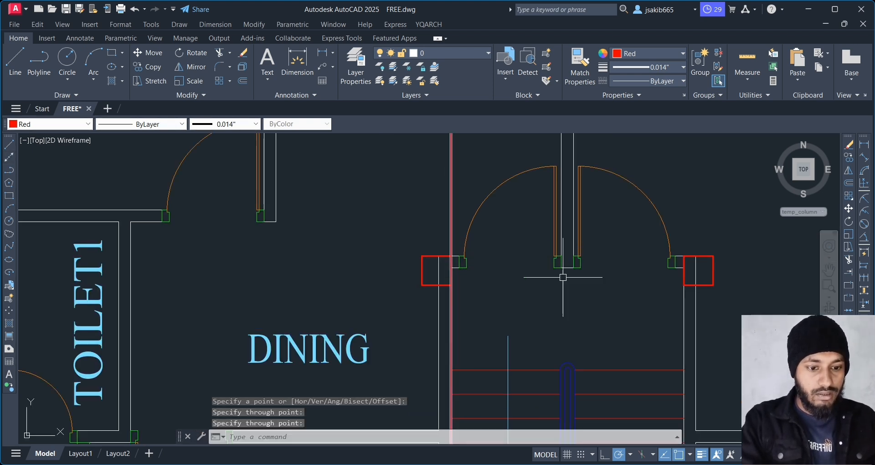
key("Return")
left_click(684, 256)
left_click(684, 237)
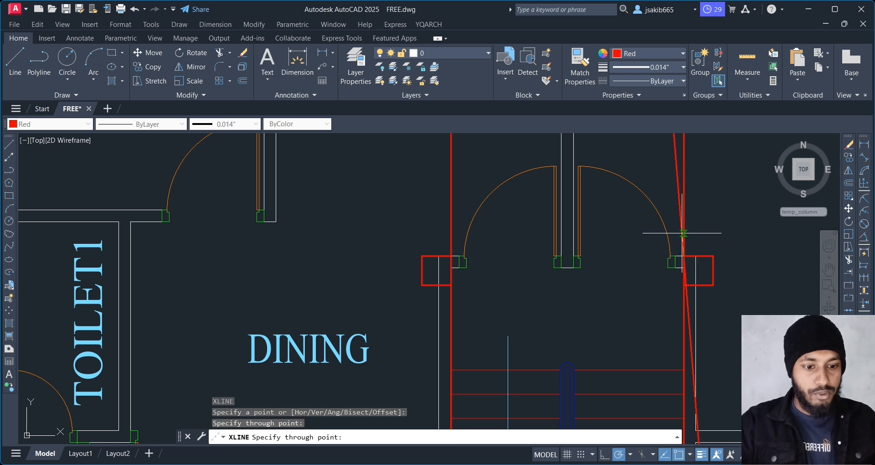
key("Return")
key("Return")
Copy both upper stairroom columns to the top exterior wall at the kitchens, aligned with the vertical construction lines.
left_click(698, 255)
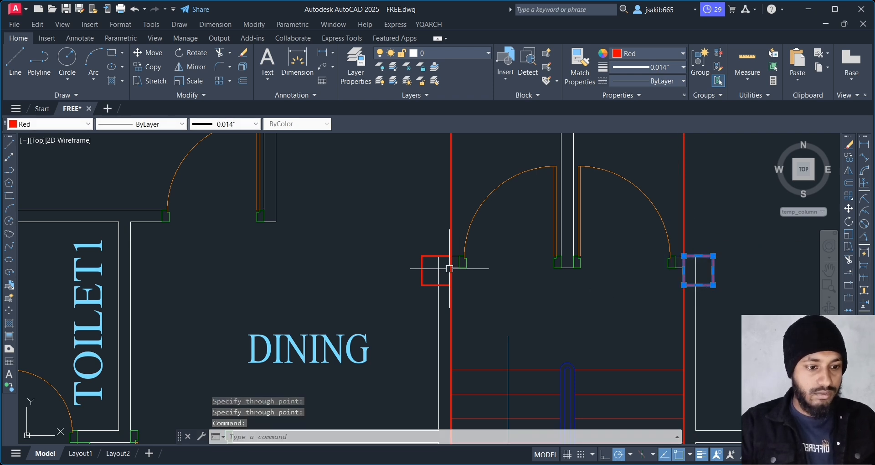
left_click(449, 269)
left_click(849, 157)
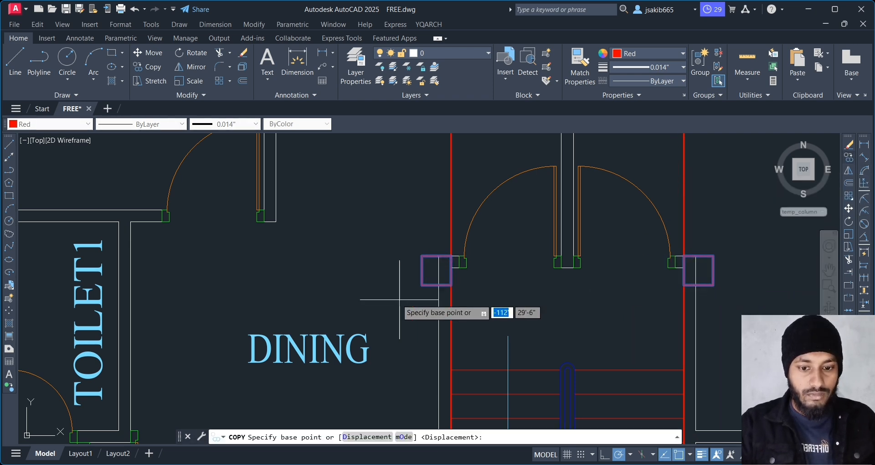
left_click(451, 255)
scroll(472, 235, "down", 4)
middle_click_drag(471, 235, 473, 397)
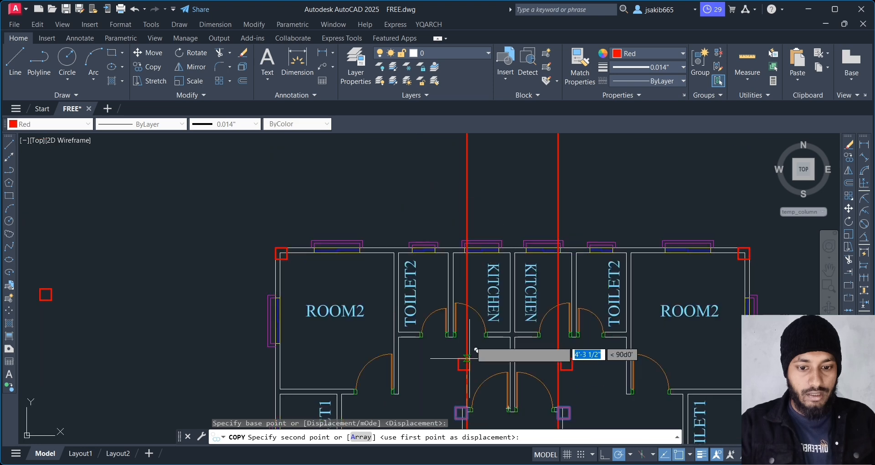
scroll(469, 261, "up", 8)
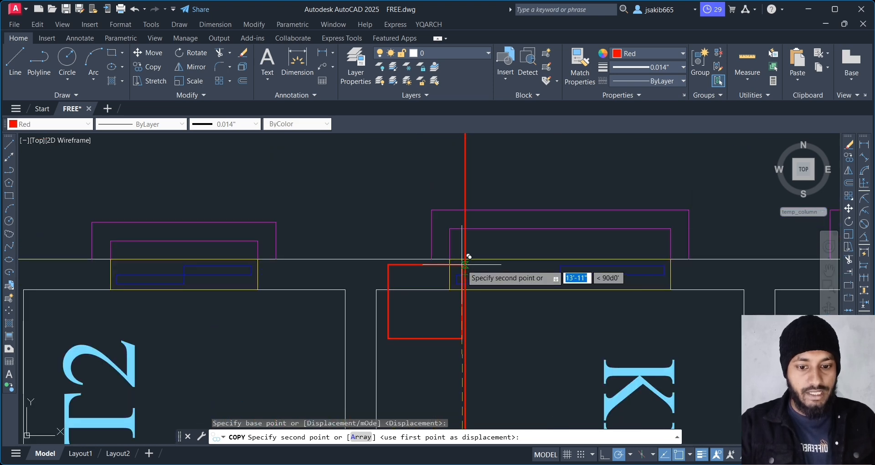
left_click(465, 263)
key("Escape")
scroll(528, 312, "down", 3)
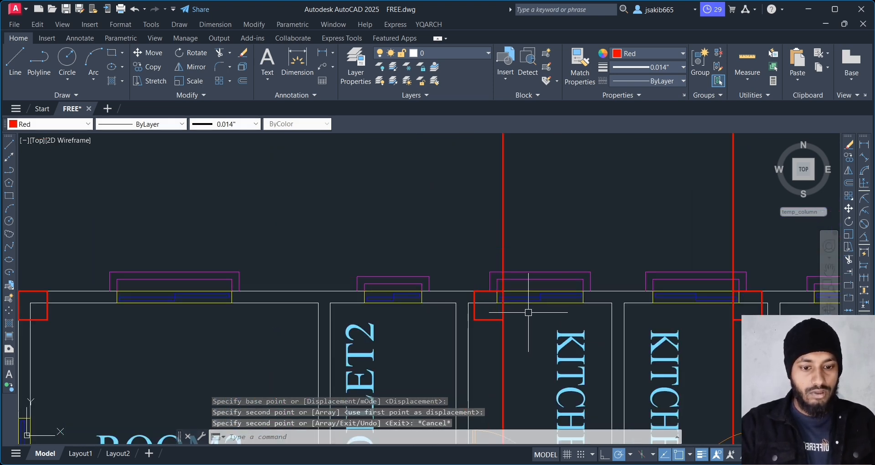
Erase the two vertical construction lines above the kitchens.
middle_click_drag(558, 308, 395, 241)
left_click(583, 186)
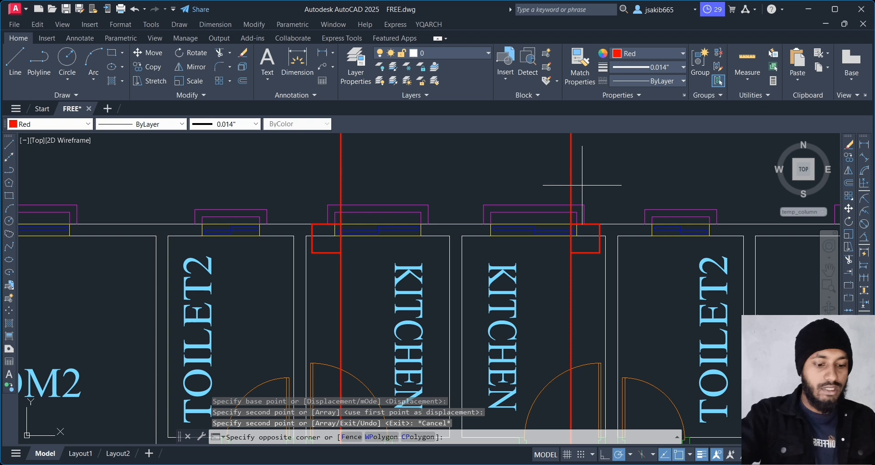
left_click(318, 186)
key("Delete")
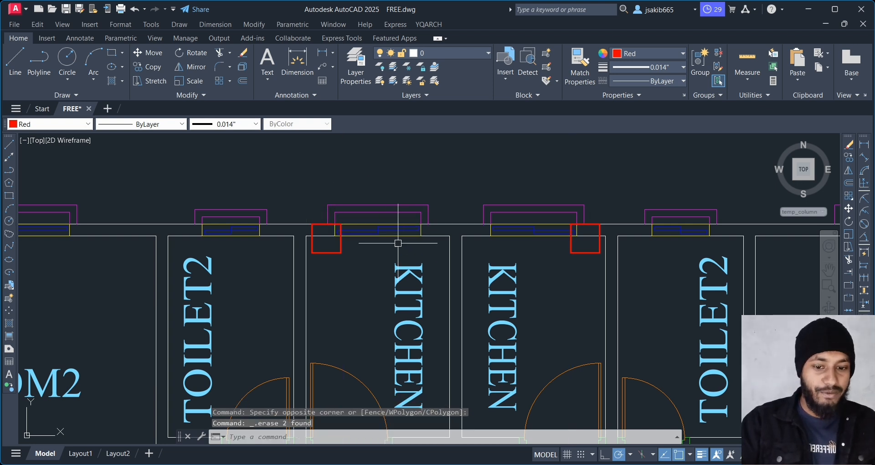
left_click(312, 190)
key("Escape")
Move the left kitchen's window to the right along the exterior wall so that it clears the new column.
scroll(413, 255, "up", 2)
middle_click_drag(413, 254, 398, 273)
left_click(258, 183)
left_click(432, 256)
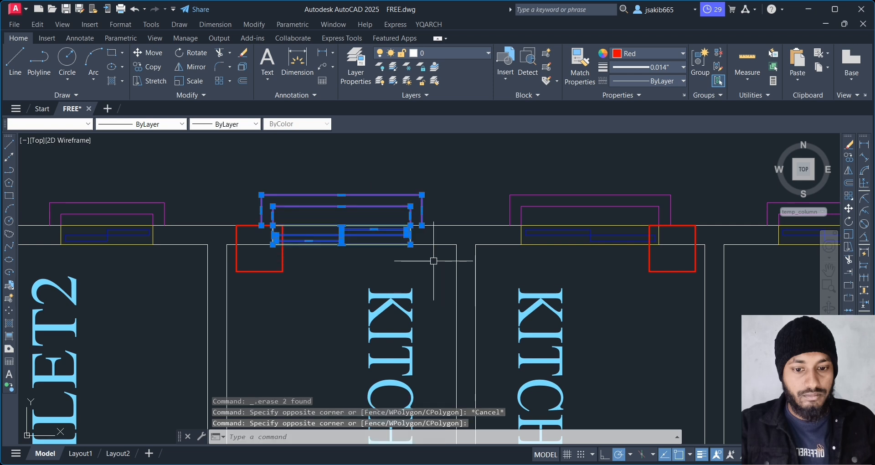
left_click(849, 208)
left_click(410, 245)
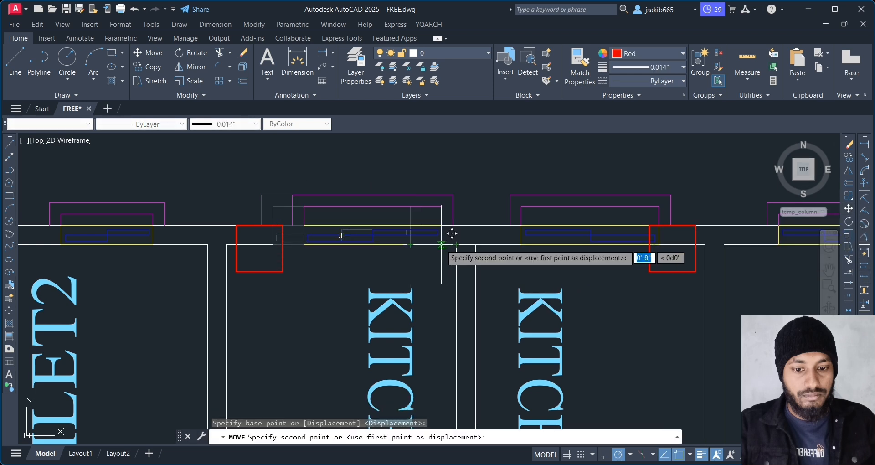
left_click(434, 245)
Move the right kitchen's window to the left along the exterior wall so that it clears the new column.
left_click(492, 176)
left_click(634, 239)
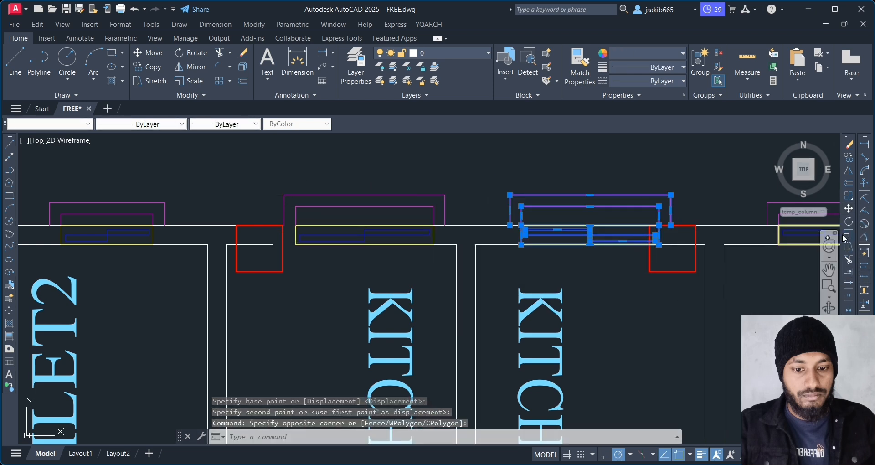
left_click(849, 208)
left_click(522, 245)
left_click(497, 245)
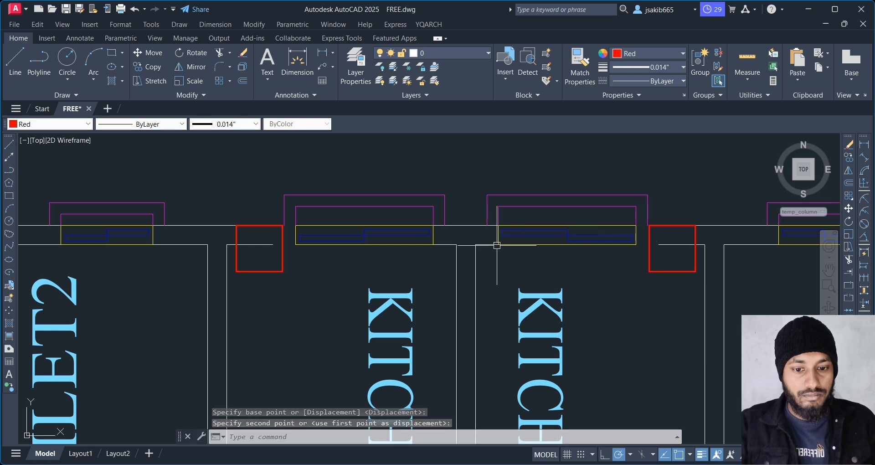
Extend the kitchen wall lines to the relocated windows and trim the wall lines inside the two new columns.
left_click(849, 273)
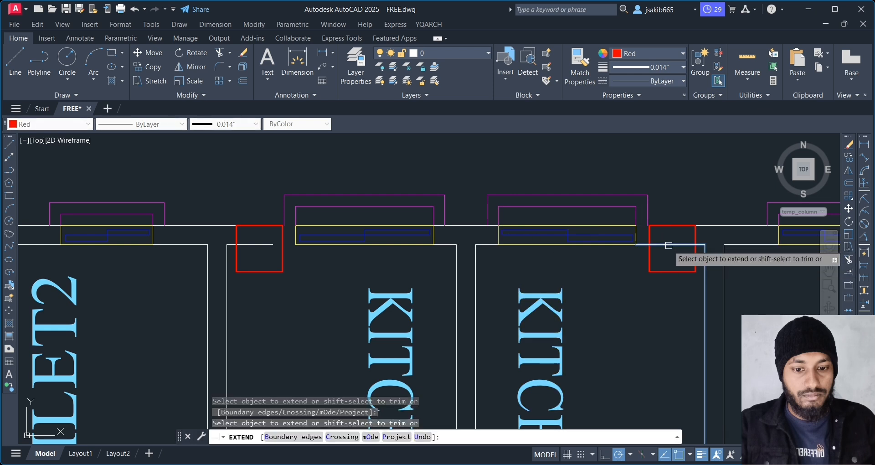
left_click(700, 226)
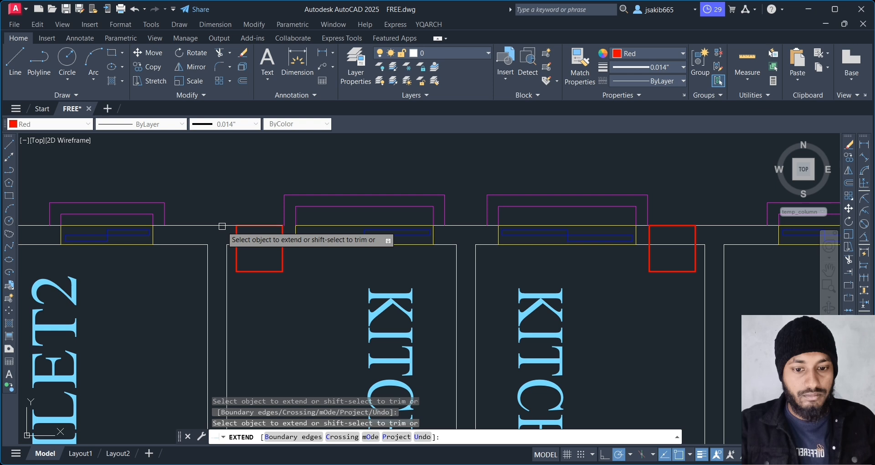
left_click(849, 259)
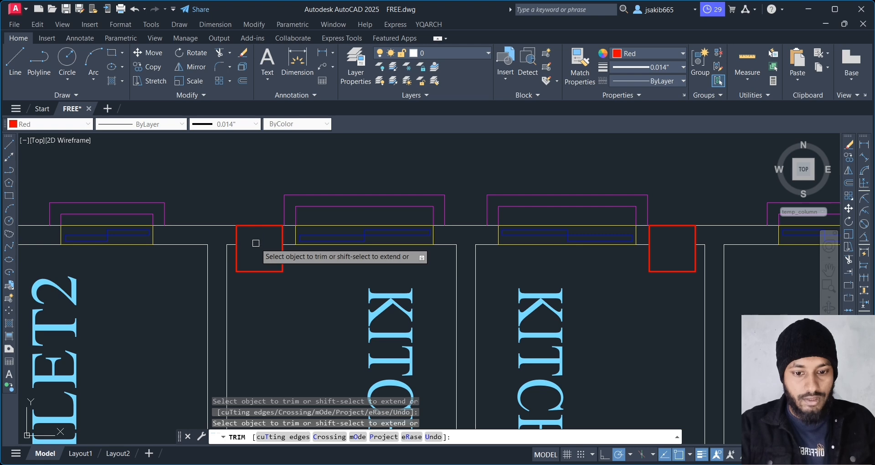
scroll(288, 291, "down", 2)
scroll(276, 247, "down", 2)
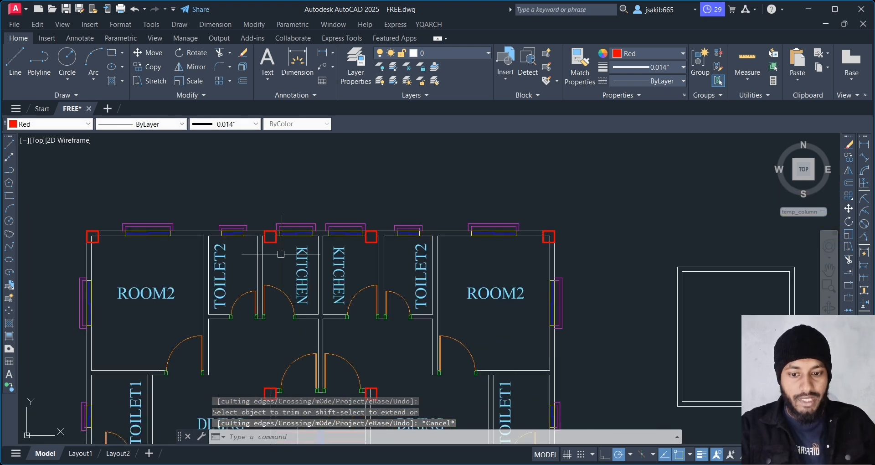
Draw a horizontal construction line along the top edges of the two columns at the stairroom's upper wall ends.
scroll(364, 320, "down", 1)
middle_click_drag(393, 343, 402, 250)
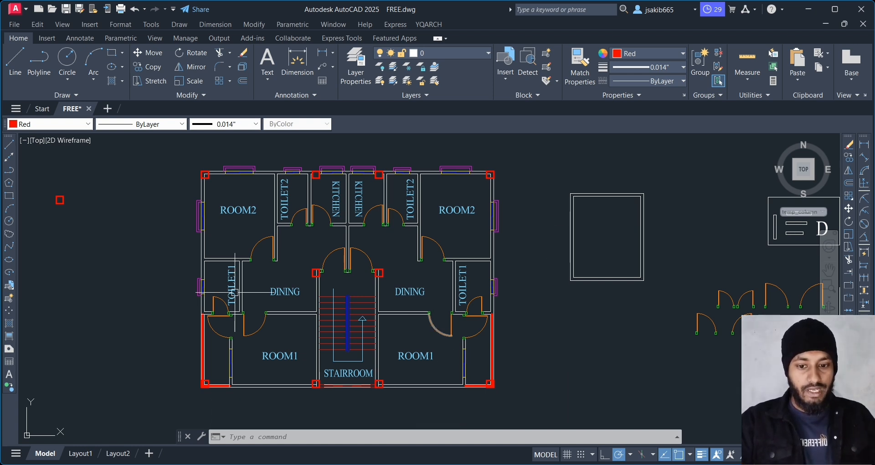
scroll(268, 282, "up", 4)
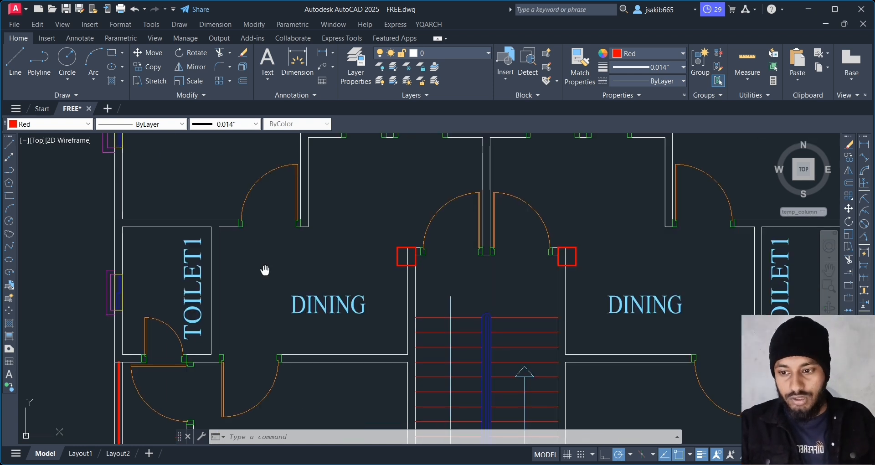
left_click(9, 157)
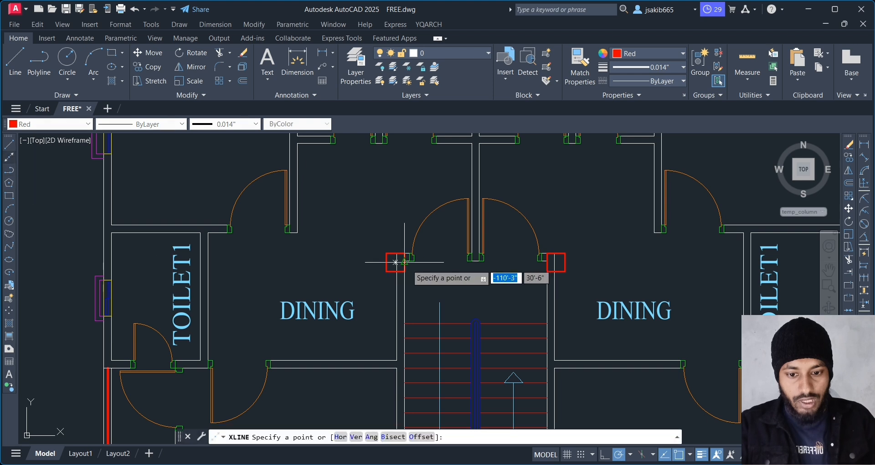
left_click(402, 254)
left_click(367, 252)
key("Escape")
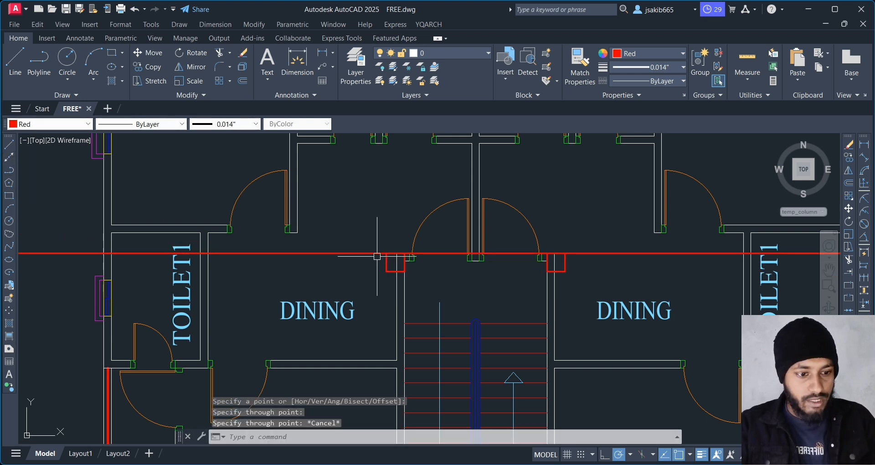
Copy the left upper stairroom column along the construction line to the left exterior wall at TOILET1, flush with its outer face.
left_click(387, 268)
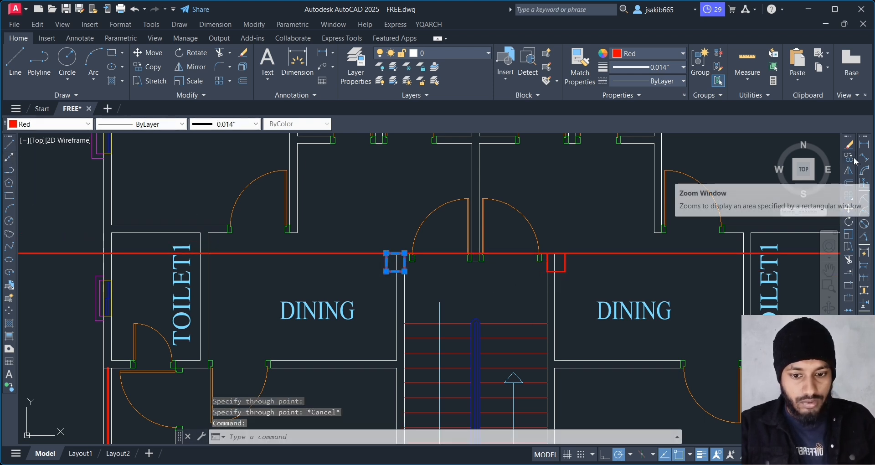
left_click(853, 197)
left_click(388, 251)
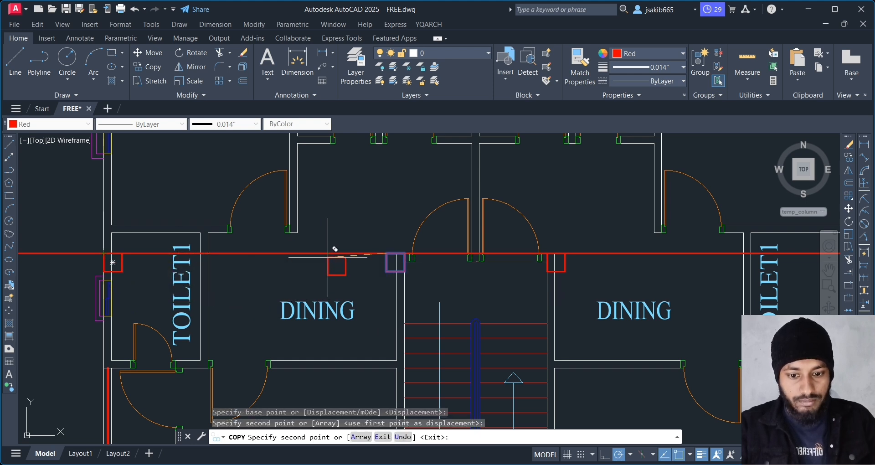
key("Escape")
Copy the right upper stairroom column along the construction line to the right exterior wall at TOILET1.
middle_click_drag(336, 250, 172, 259)
left_click(402, 277)
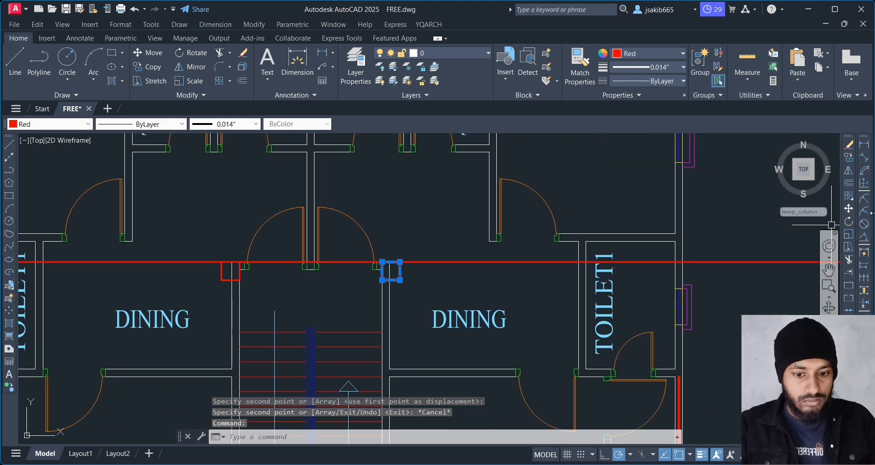
left_click(849, 158)
left_click(390, 271)
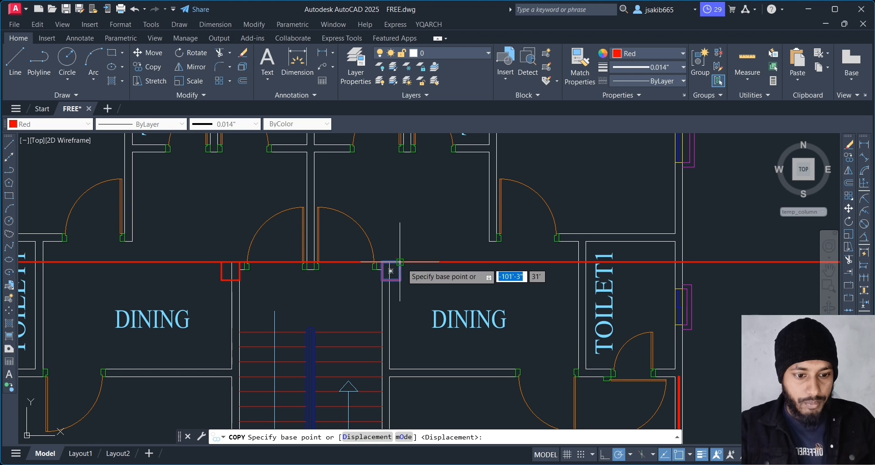
left_click(671, 270)
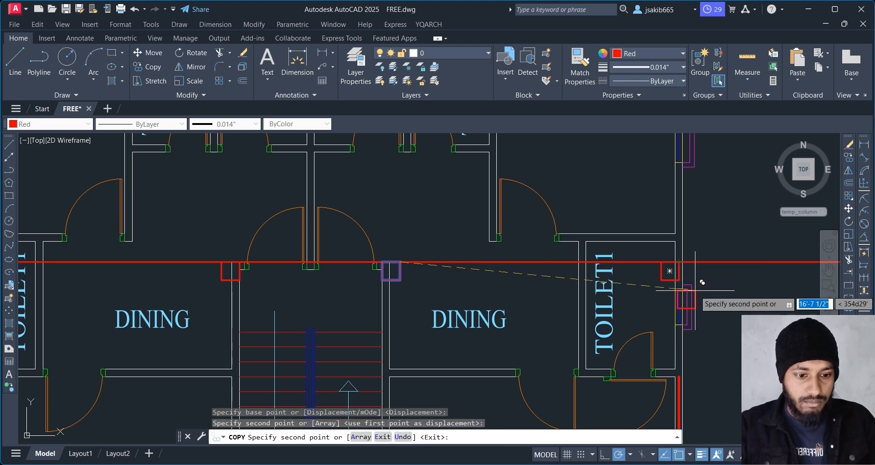
key("Escape")
Move the copied column at the right TOILET1 by its upper-right corner onto the exterior wall's outer face.
scroll(684, 271, "up", 2)
left_click(678, 269)
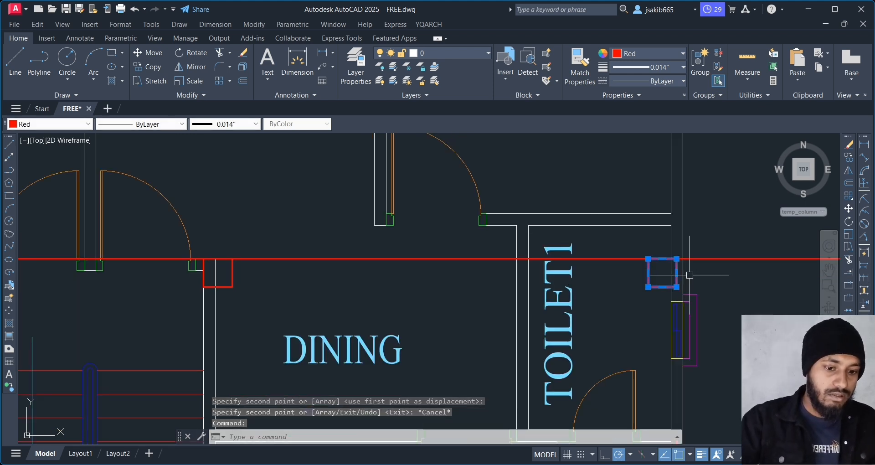
key("Return")
left_click(686, 249)
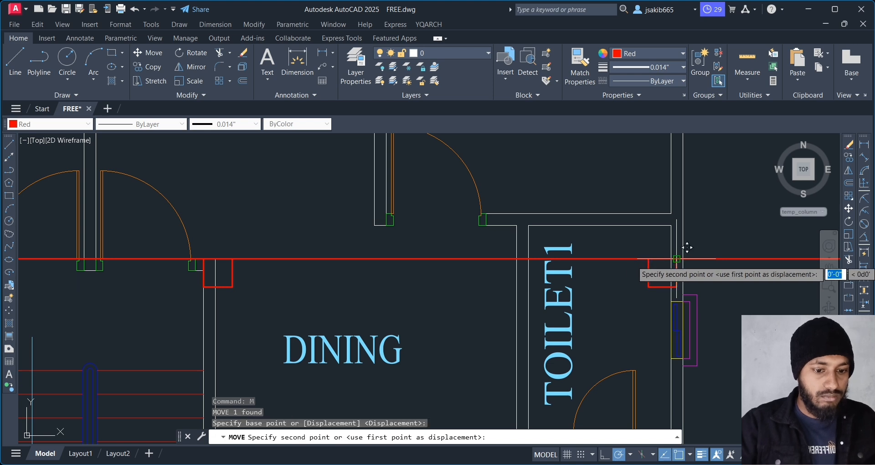
left_click(693, 248)
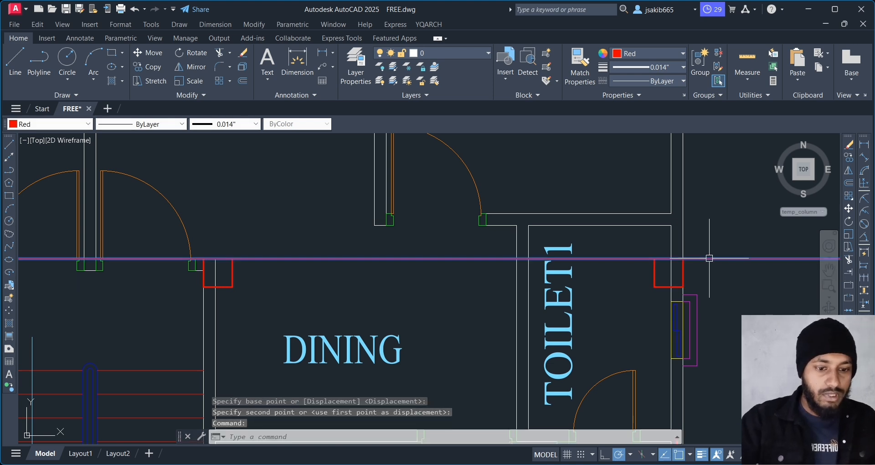
Erase the horizontal construction line.
key("Delete")
scroll(669, 274, "down", 4)
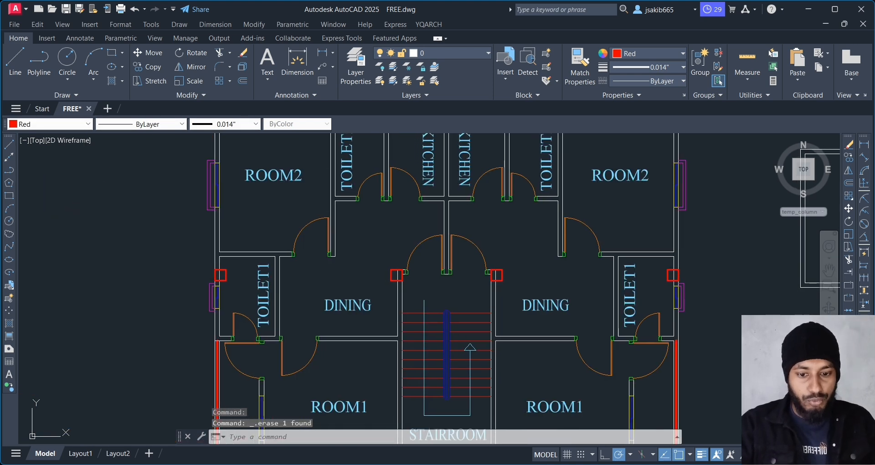
Add a linear dimension above the top wall between the left ROOM2 corner column and the left kitchen column.
scroll(601, 311, "down", 2)
middle_click_drag(702, 320, 685, 319)
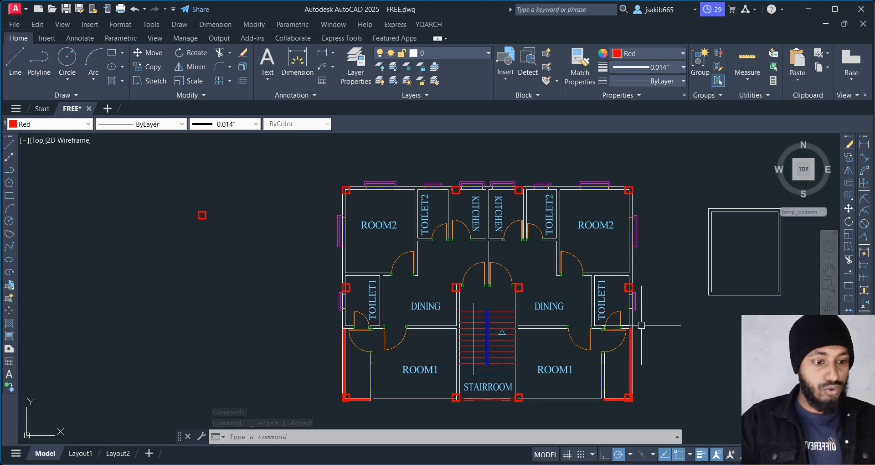
left_click(864, 145)
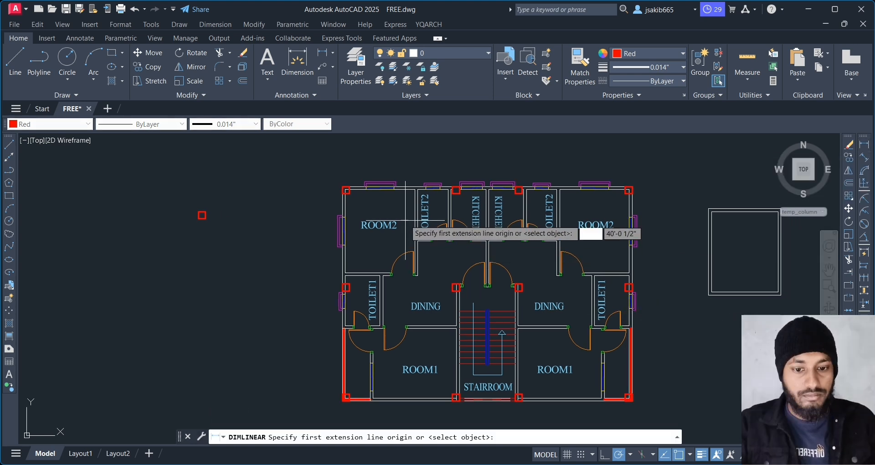
scroll(405, 182, "up", 4)
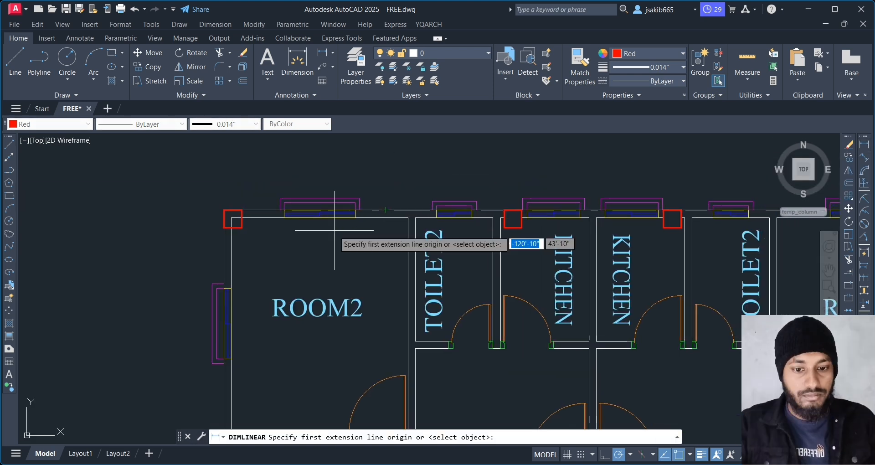
scroll(272, 223, "up", 2)
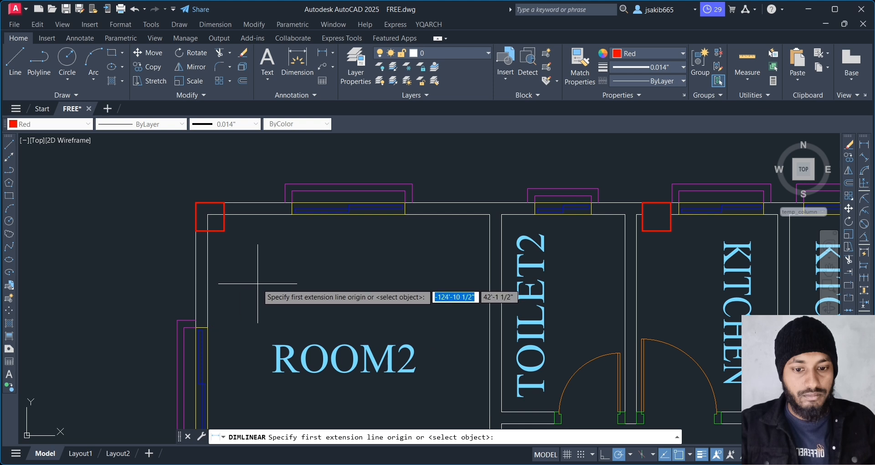
left_click(225, 202)
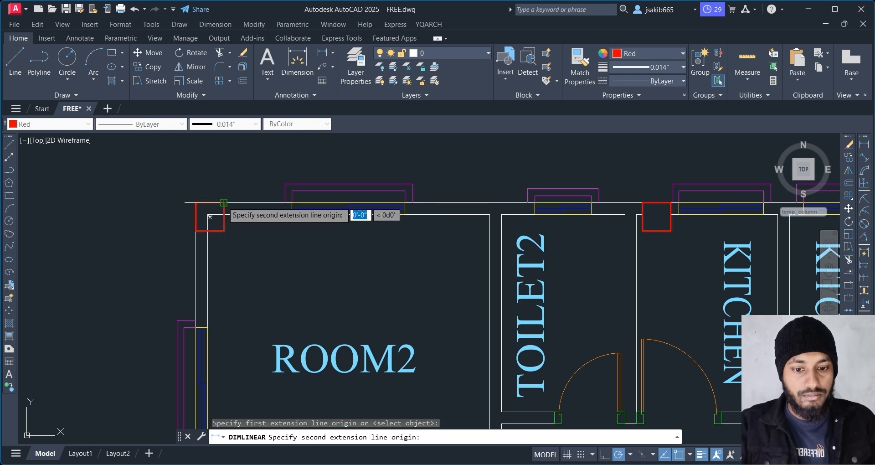
left_click(642, 202)
mouse_move(641, 156)
middle_mouse_down()
mouse_move(637, 197)
mouse_move(423, 184)
middle_mouse_up()
left_click(656, 183)
scroll(423, 184, "down", 2)
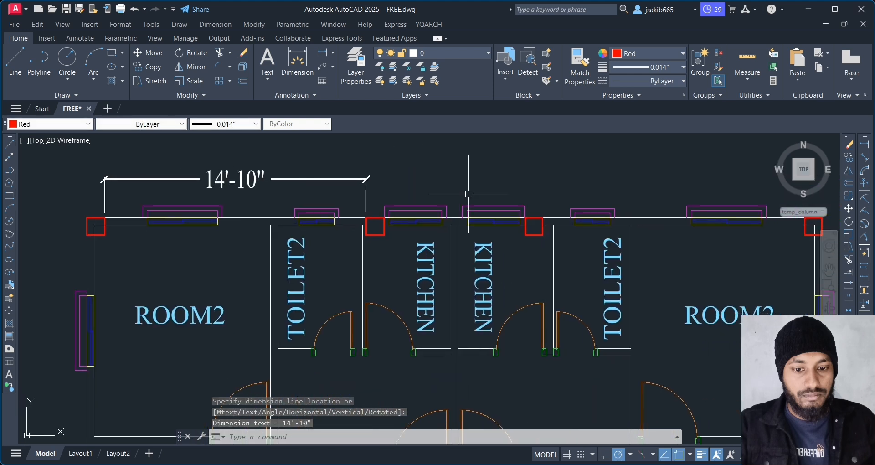
key("Return")
left_click(384, 218)
left_click(525, 218)
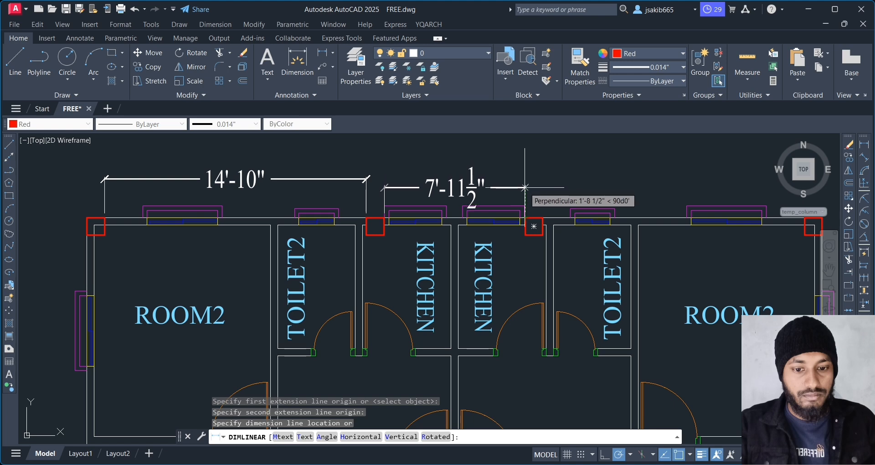
scroll(525, 187, "up", 2)
key("Escape")
Add a linear dimension between the two kitchen columns, aligned with the existing dimension line above the top wall.
key("Return")
left_click(522, 224)
left_click(296, 225)
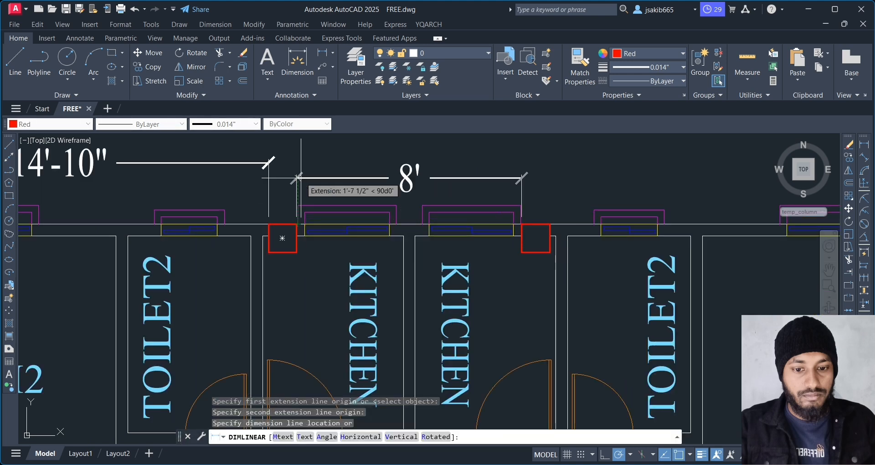
left_click(269, 163)
Dimension the spacing between the right kitchen column and the right ROOM2 corner column above the top wall.
key("Return")
left_click(414, 214)
middle_click_drag(535, 211, 285, 212)
left_click(569, 209)
middle_click_drag(565, 178, 573, 237)
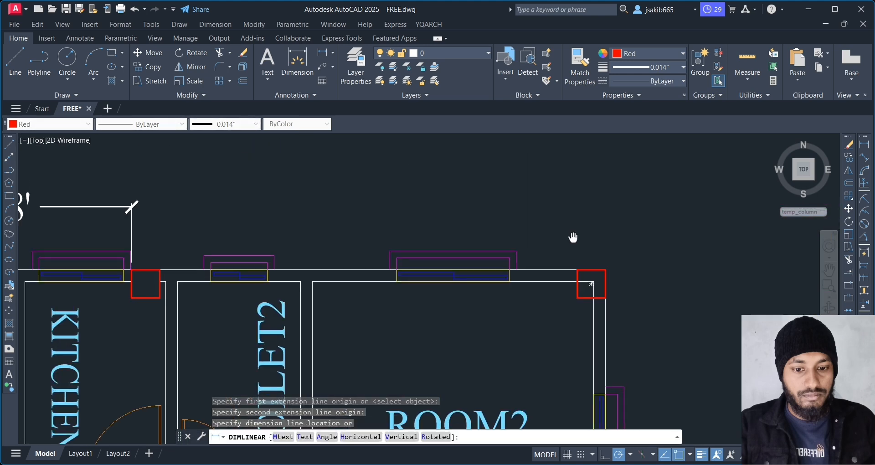
left_click(607, 206)
Add a vertical dimension outside the right wall from the ROOM2 corner column to the TOILET1 side column.
scroll(693, 238, "down", 4)
middle_click_drag(669, 272, 610, 181)
key("Return")
scroll(616, 180, "up", 2)
left_click(592, 164)
left_click(592, 391)
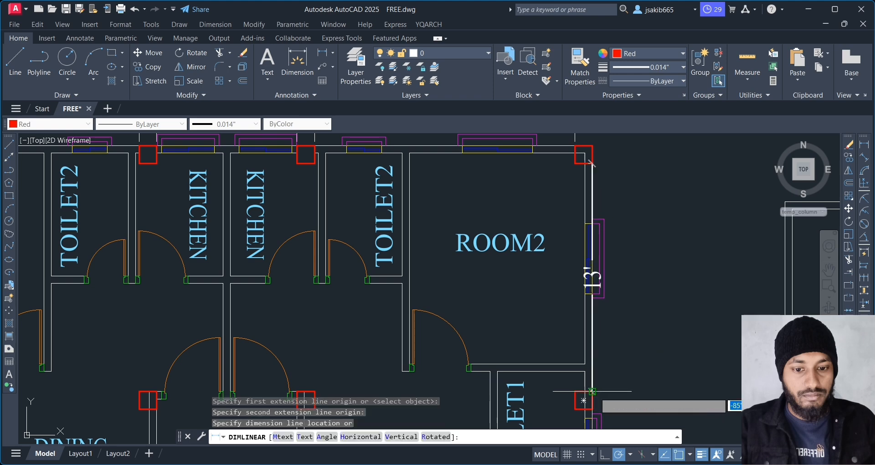
left_click(639, 374)
Add a vertical dimension outside the right wall from the TOILET1 side column to the lower-right corner column.
scroll(663, 362, "down", 2)
middle_click_drag(670, 379, 596, 209)
key("Return")
scroll(586, 244, "up", 2)
left_click(521, 219)
middle_click_drag(522, 292, 513, 206)
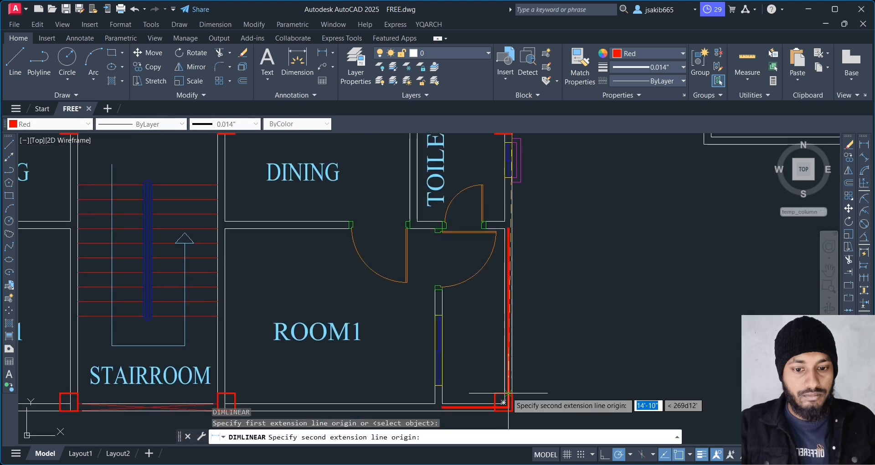
left_click(503, 402)
left_click(558, 319)
scroll(664, 391, "down", 5)
middle_click_drag(677, 388, 651, 364)
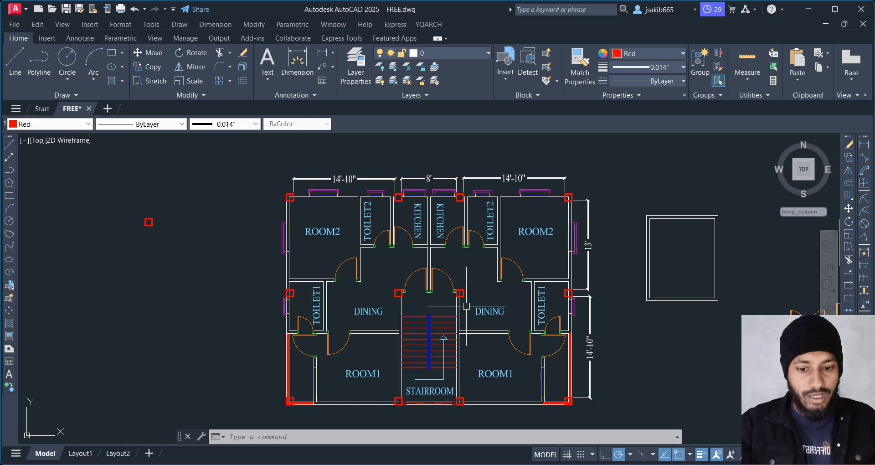
scroll(466, 305, "up", 2)
middle_click_drag(403, 242, 402, 245)
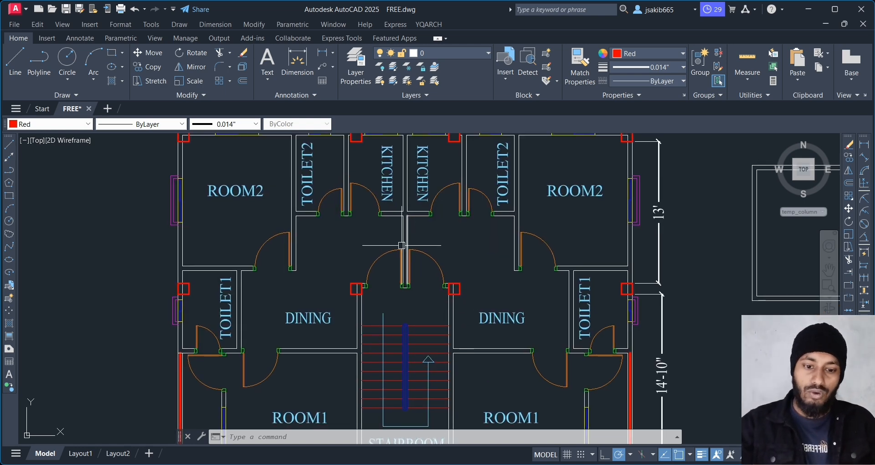
scroll(521, 299, "down", 4)
scroll(512, 295, "up", 2)
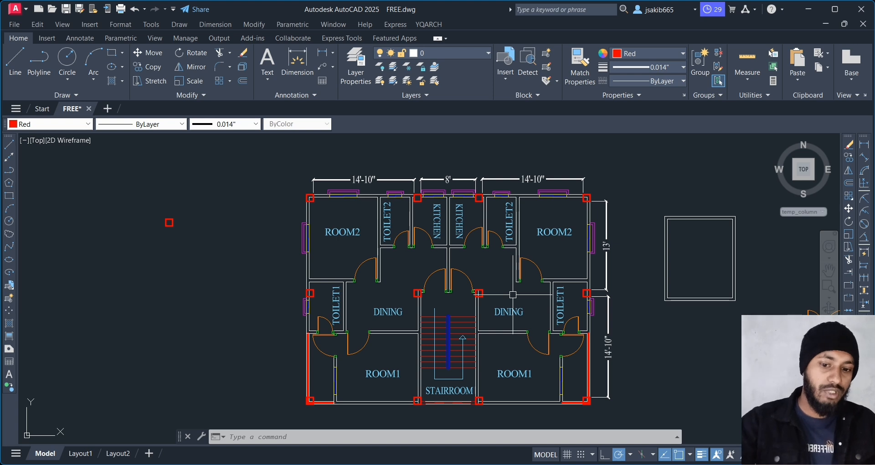
scroll(497, 287, "up", 3)
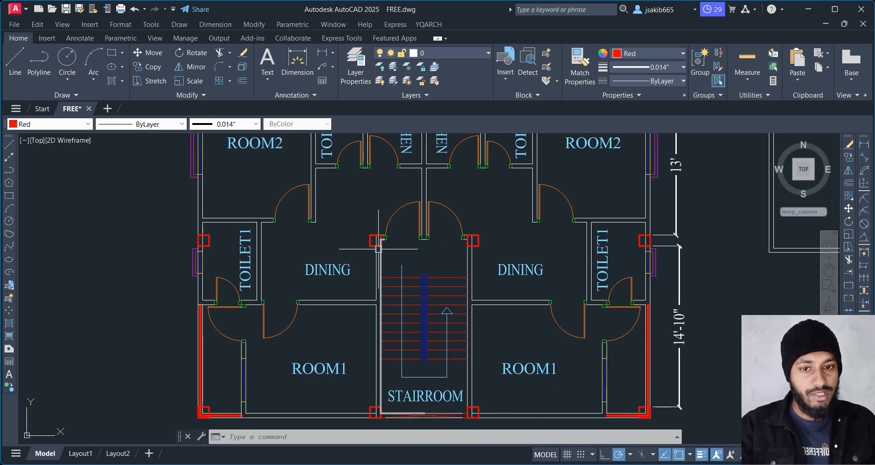
middle_click_drag(524, 230, 520, 238)
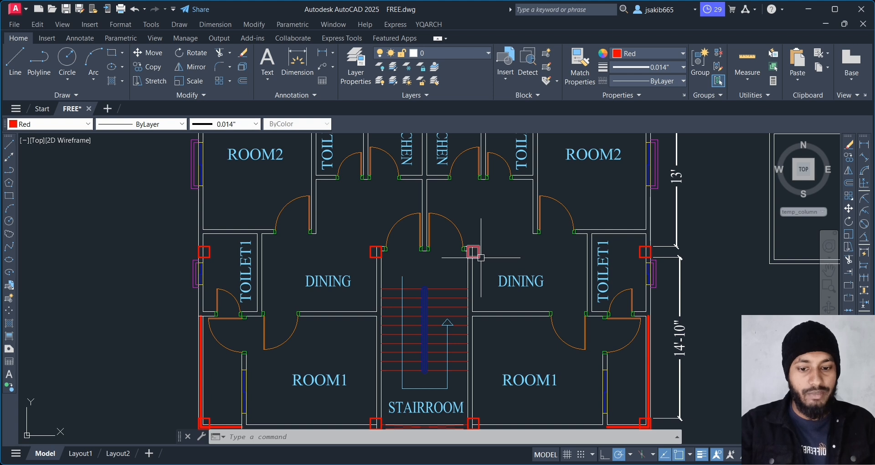
Turn on Ortho mode and stretch the lower edge of the right upper stairroom column 3" downward.
scroll(481, 258, "up", 4)
scroll(463, 259, "up", 3)
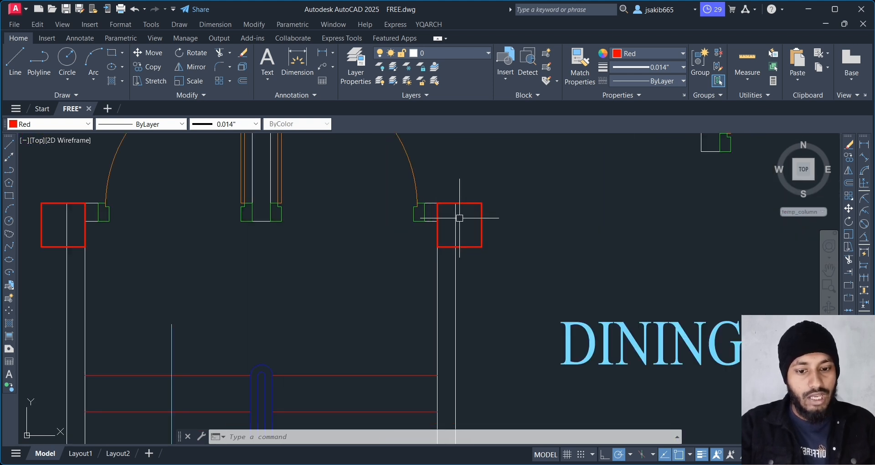
left_click(465, 247)
left_click(460, 248)
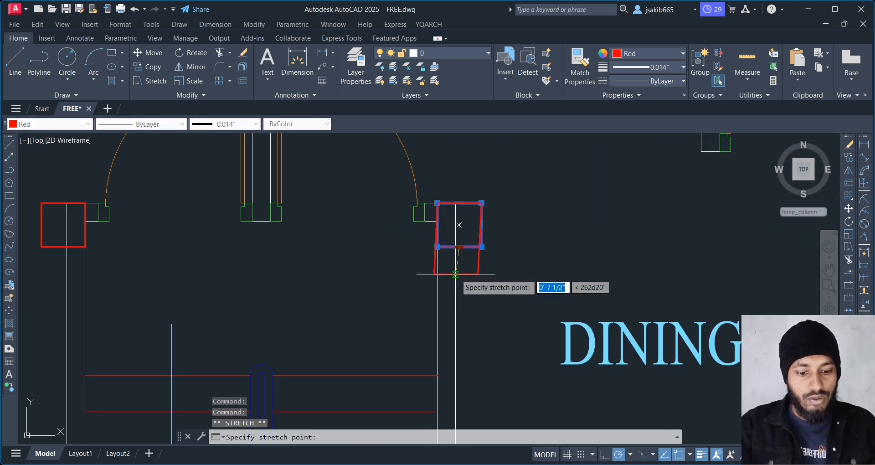
key("Escape")
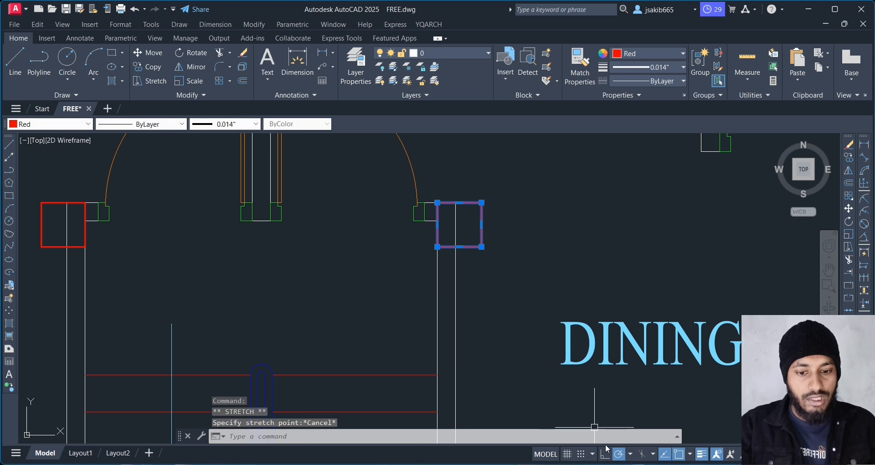
left_click(605, 454)
left_click(459, 246)
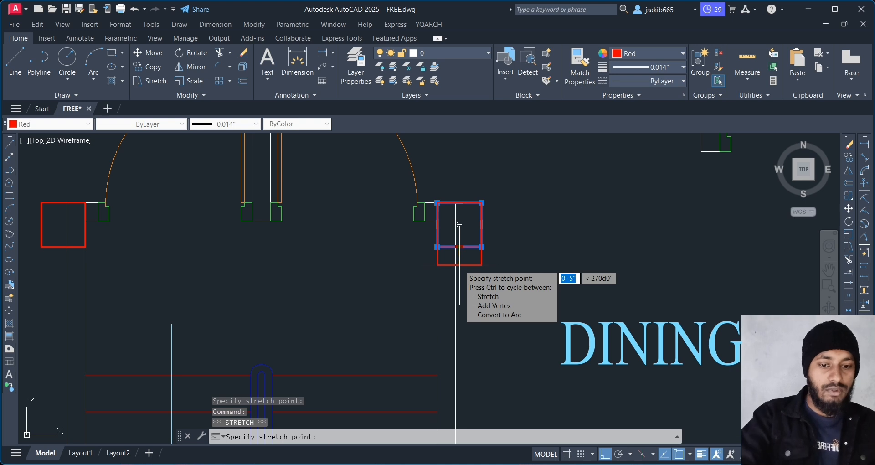
type("3")
key("Return")
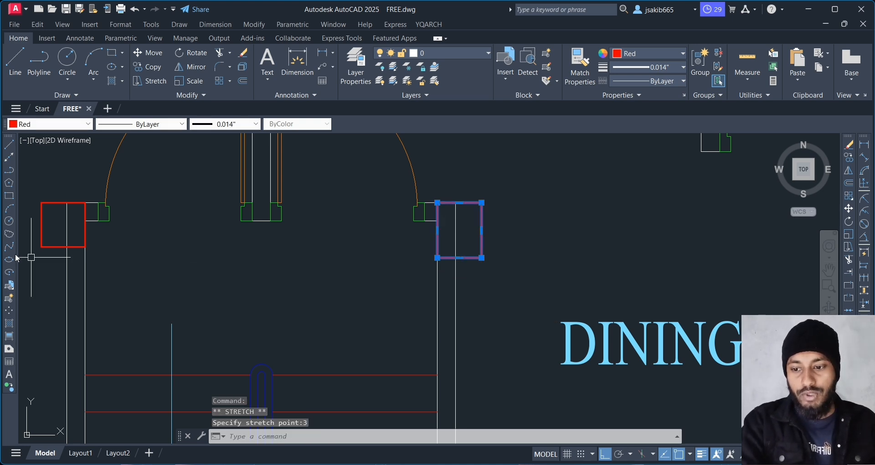
Stretch the lower edge of the left upper stairroom column 3" downward and clear the selection.
left_click(59, 247)
left_click(63, 246)
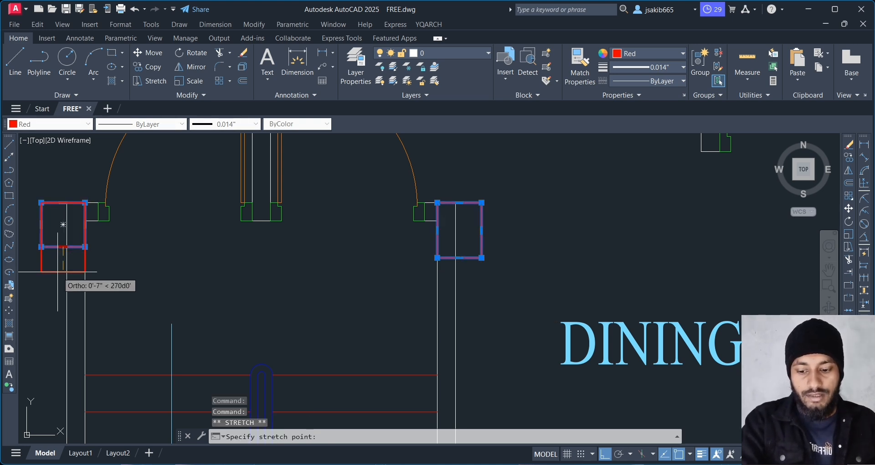
type("3")
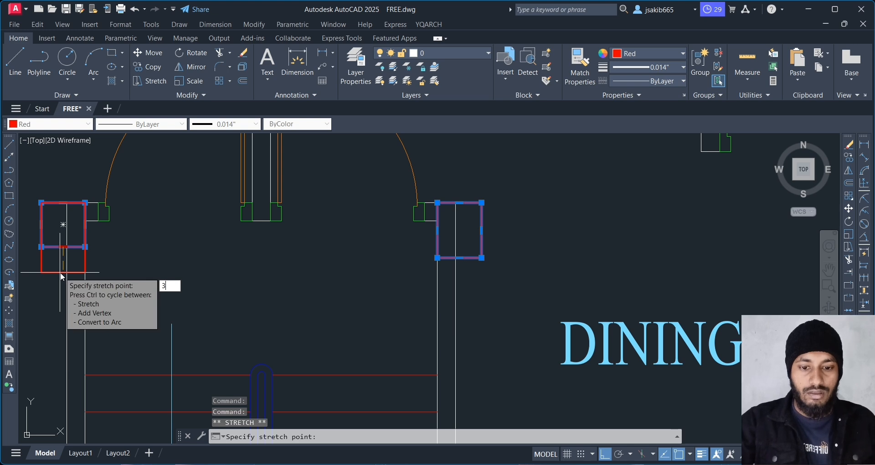
key("Return")
key("Escape")
Trim the wall lines running inside the upper stairroom columns and the top-wall columns, including the right ROOM2 corner.
scroll(426, 297, "down", 2)
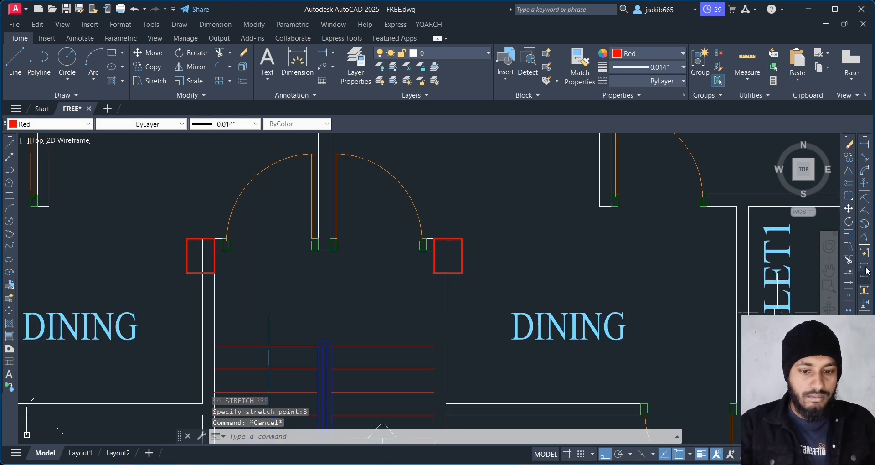
left_click(850, 261)
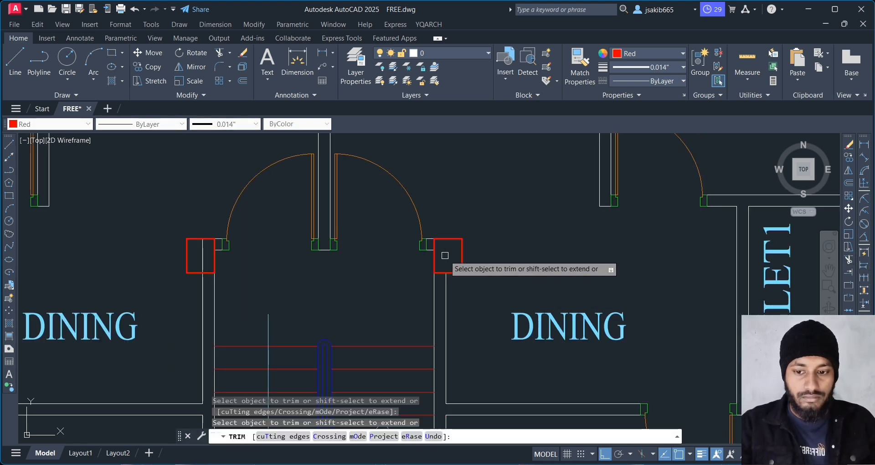
scroll(498, 268, "down", 5)
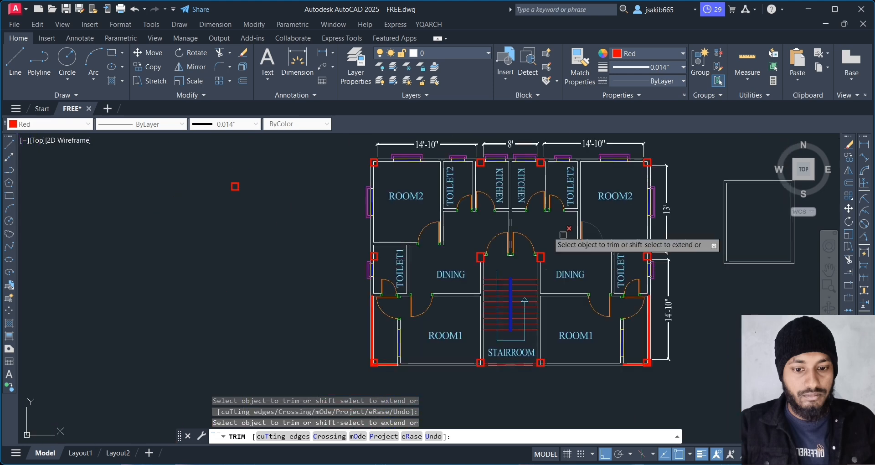
scroll(436, 180, "up", 7)
left_click_drag(437, 180, 393, 172)
scroll(669, 225, "down", 6)
scroll(459, 196, "up", 3)
scroll(459, 195, "down", 3)
scroll(705, 177, "up", 6)
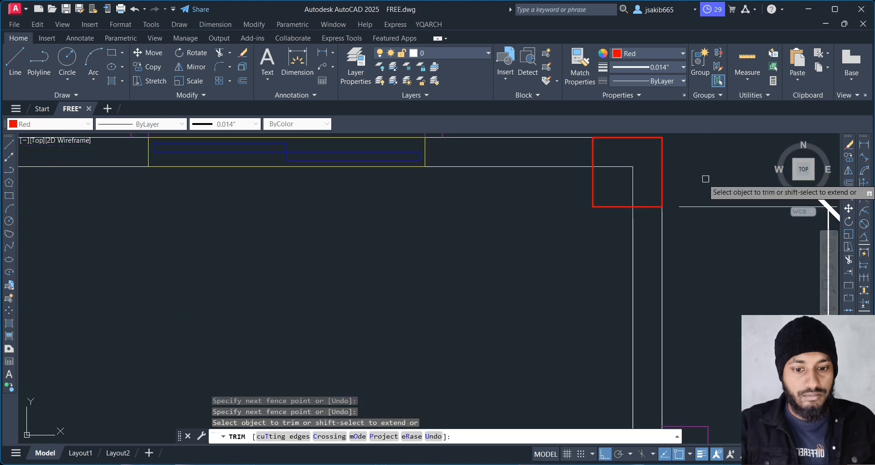
left_click_drag(645, 192, 617, 201)
Trim the wall lines inside the exterior side columns at both TOILET1 rooms.
scroll(566, 205, "down", 5)
scroll(544, 274, "up", 4)
left_click(524, 249)
scroll(442, 252, "down", 4)
scroll(188, 268, "up", 3)
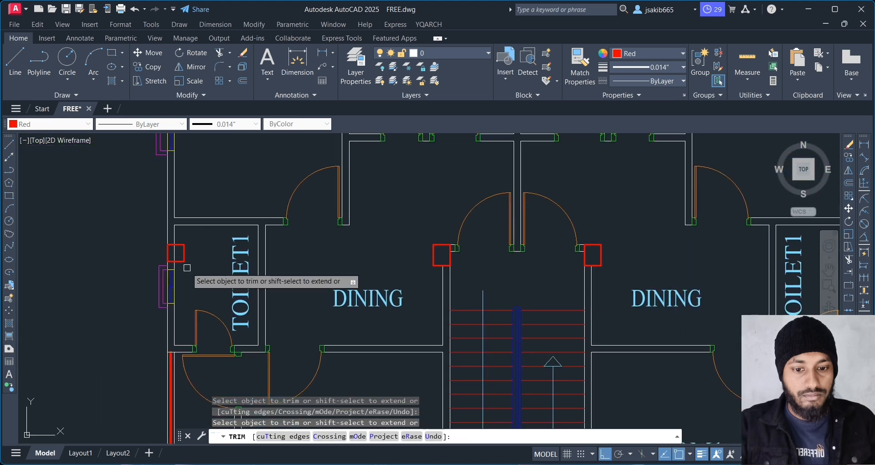
left_click(165, 254)
scroll(480, 262, "down", 2)
Trim the wall lines inside the lower-left corner column and the left lower stairroom column.
scroll(479, 262, "down", 2)
scroll(454, 392, "up", 6)
left_click_drag(125, 229, 110, 210)
middle_click_drag(838, 227, 452, 246)
left_click(412, 246)
left_click_drag(412, 240, 411, 233)
left_click(412, 228)
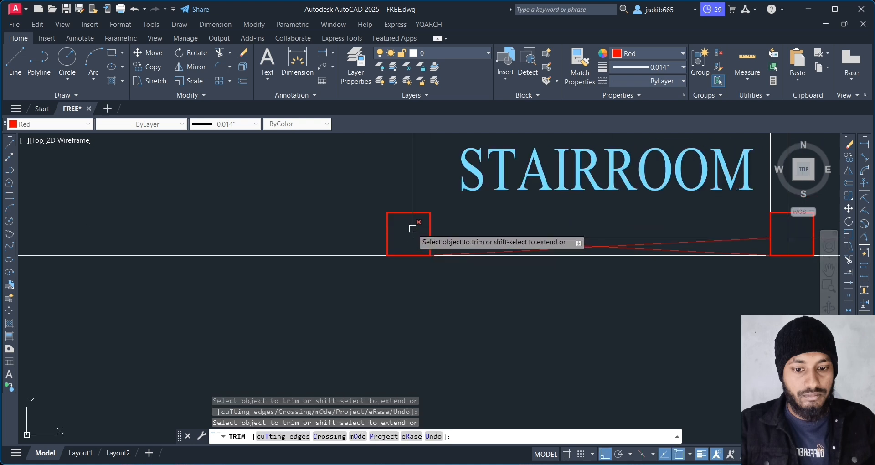
Trim the lines inside the right lower stairroom column and the lower-right corner column, and end the Trim command.
middle_click_drag(779, 233, 470, 259)
left_click(480, 259)
left_click(485, 263)
middle_click_drag(812, 291, 430, 323)
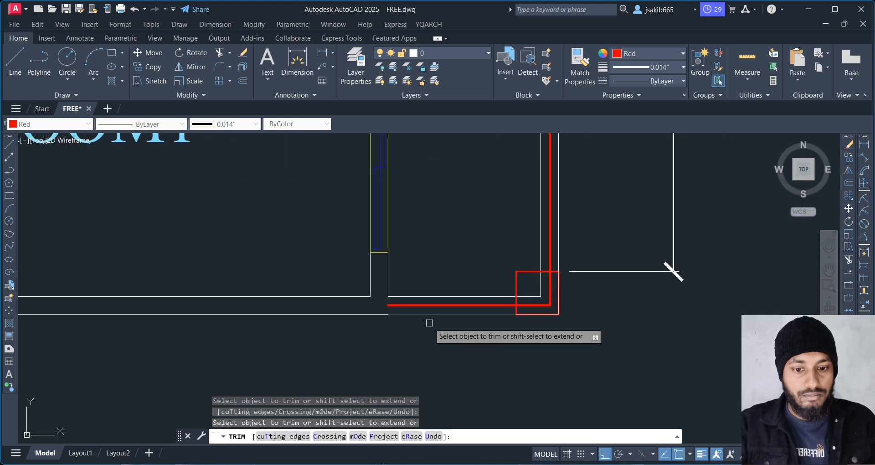
left_click(537, 305)
scroll(555, 301, "down", 3)
scroll(554, 305, "up", 2)
scroll(556, 315, "down", 4)
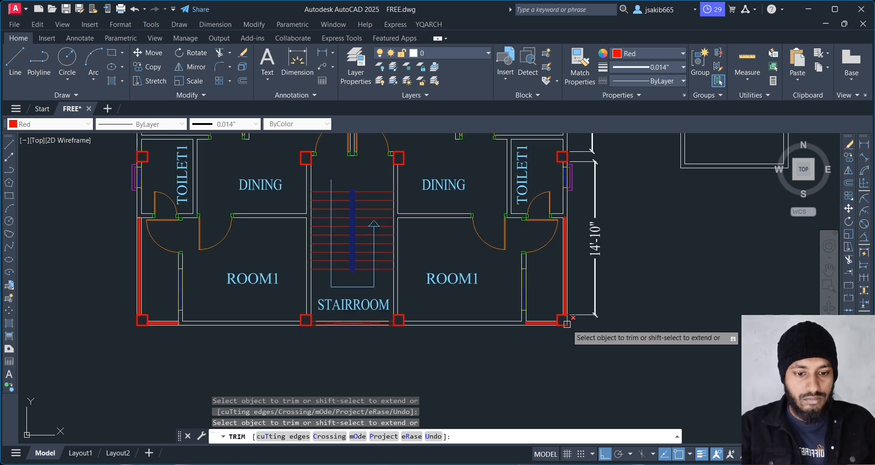
scroll(658, 277, "down", 5)
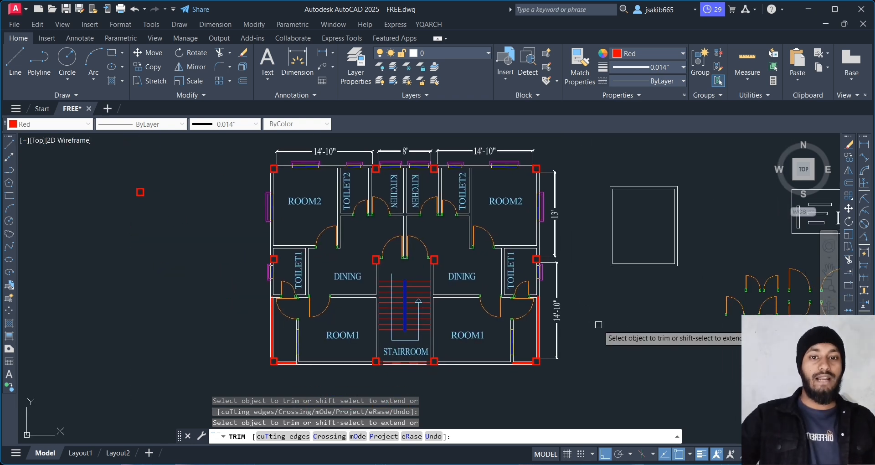
key("Escape")
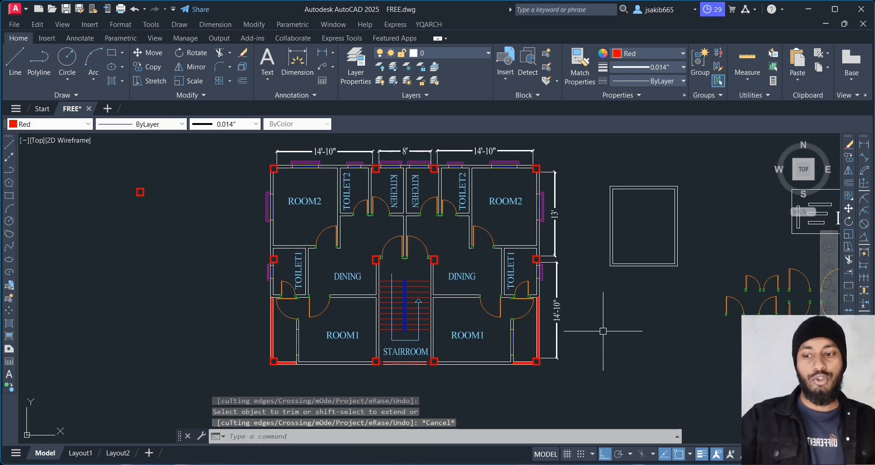
Choose the AR-CONC hatch pattern, preview it on the upper-left corner column, and leave the Hatch command.
left_click(9, 324)
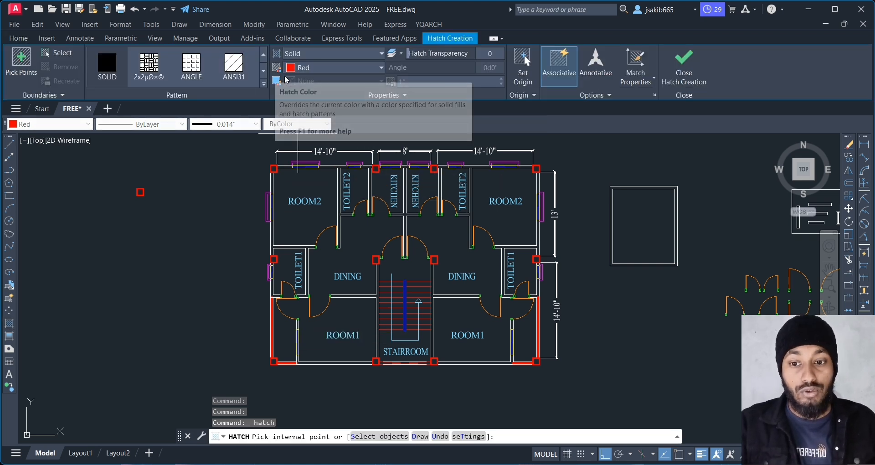
left_click(263, 85)
scroll(199, 186, "down", 1)
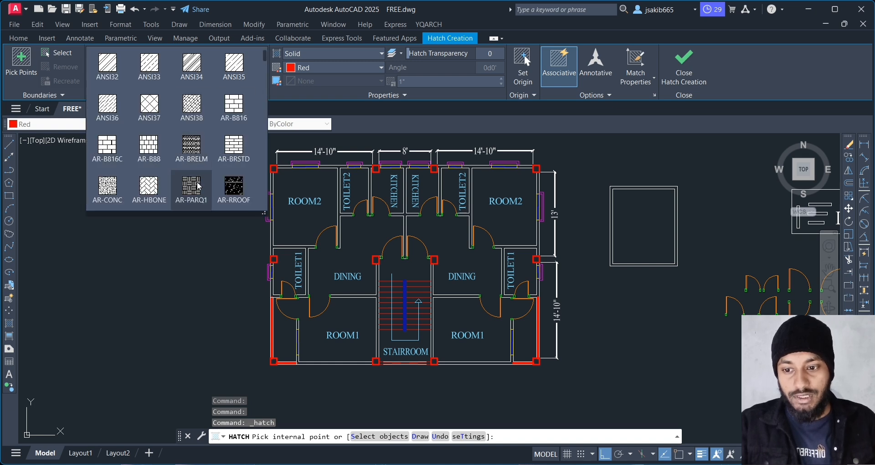
left_click(108, 196)
scroll(317, 185, "up", 3)
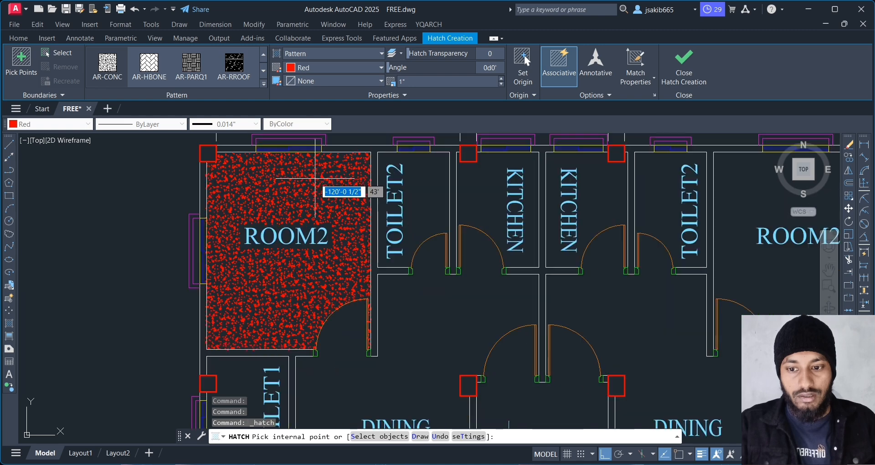
scroll(208, 156, "up", 5)
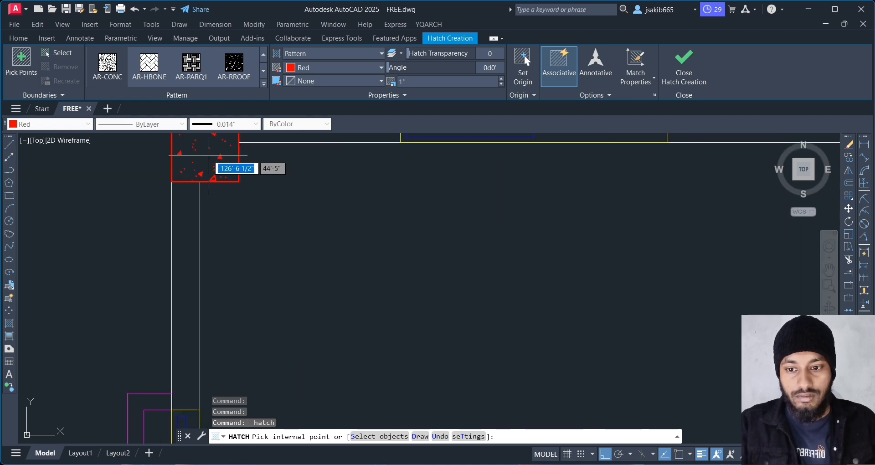
middle_click_drag(208, 157, 210, 229)
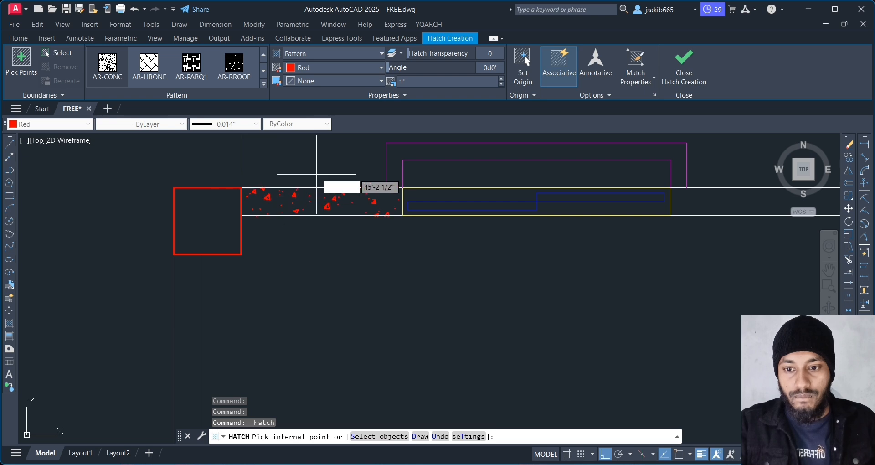
key("Escape")
Set the current lineweight to ByLayer and hatch the upper-left corner column in red AR-CONC.
left_click(224, 125)
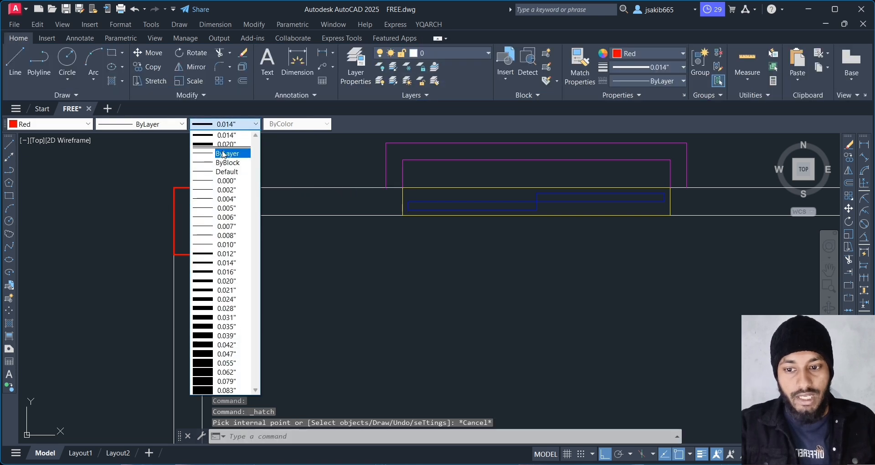
left_click(227, 155)
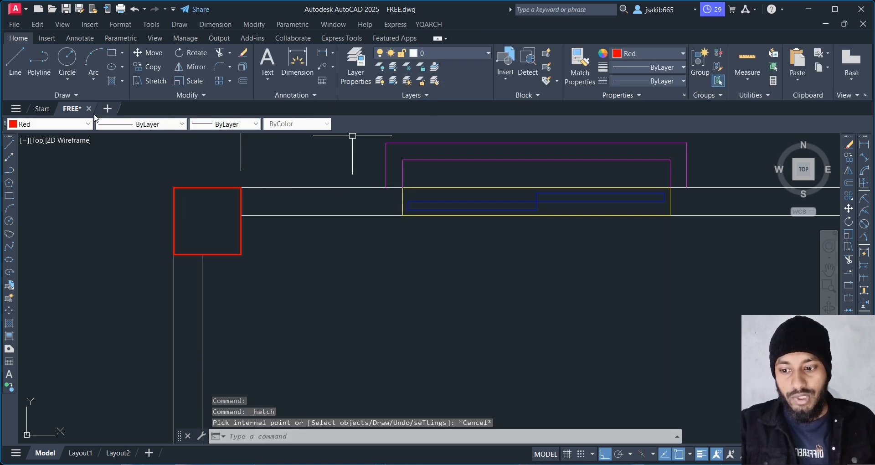
left_click(9, 323)
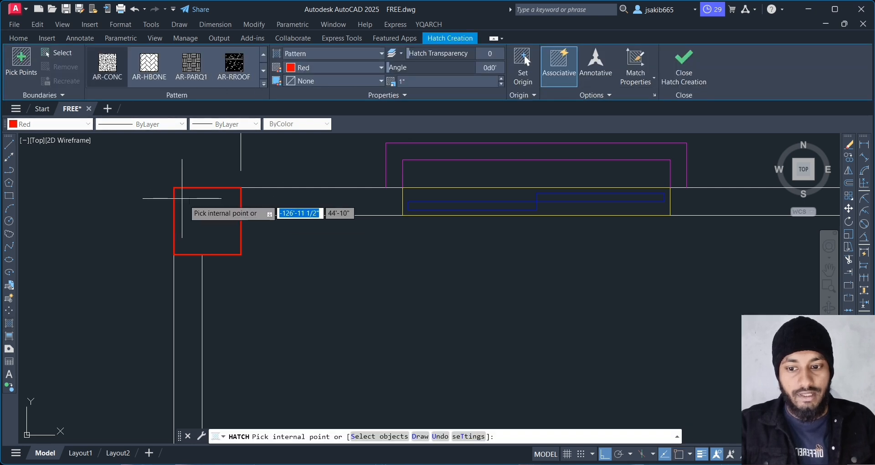
left_click(203, 202)
Hatch the two inner top-wall columns and the upper-right corner column with the same AR-CONC pattern.
middle_click_drag(664, 304, 355, 287)
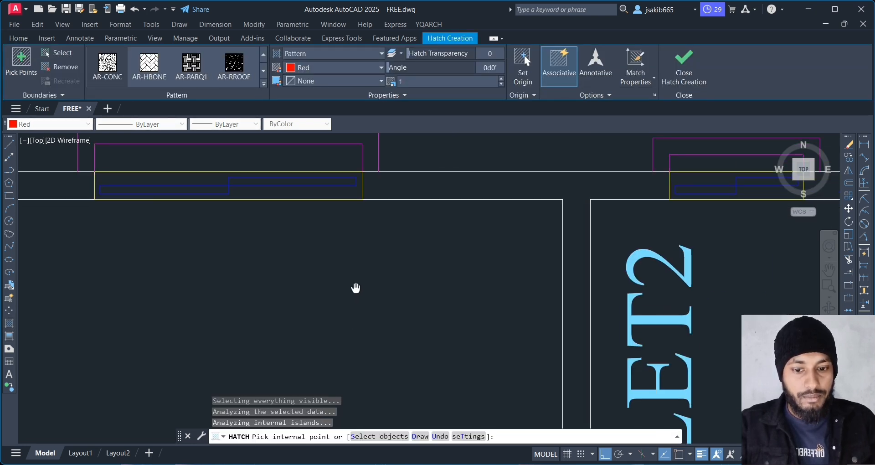
scroll(353, 285, "down", 2)
middle_click_drag(581, 256, 325, 253)
left_click(477, 233)
middle_click_drag(610, 258, 221, 238)
left_click(464, 213)
middle_click_drag(732, 241, 317, 222)
left_click(711, 196)
Hatch the middle row of columns: the exterior ones beside both TOILET1 rooms and the two upper stairroom columns.
middle_click_drag(712, 424, 553, 187)
middle_click_drag(556, 368, 601, 172)
left_click(602, 272)
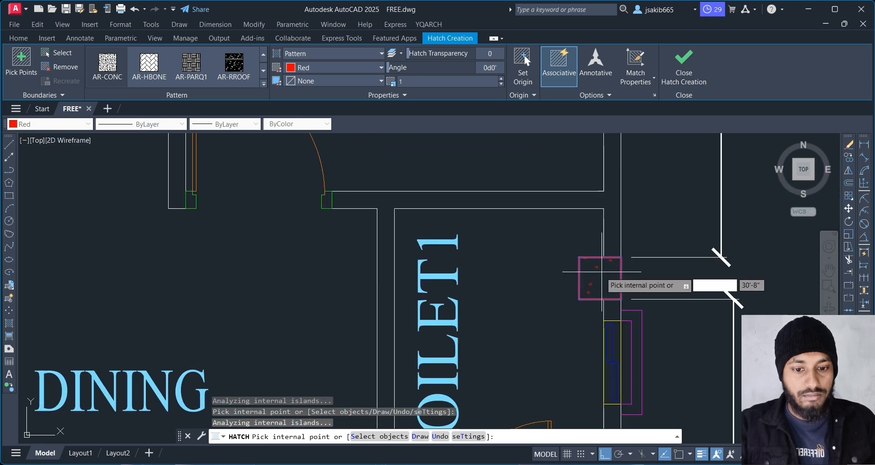
middle_click_drag(200, 296, 484, 281)
middle_click_drag(256, 292, 532, 275)
left_click(505, 262)
left_click(127, 253)
middle_click_drag(128, 252, 675, 247)
scroll(675, 247, "down", 3)
left_click(270, 251)
Hatch the four bottom-wall columns, at both lower corners and both sides of the stairroom, and end the Hatch command.
scroll(378, 297, "down", 7)
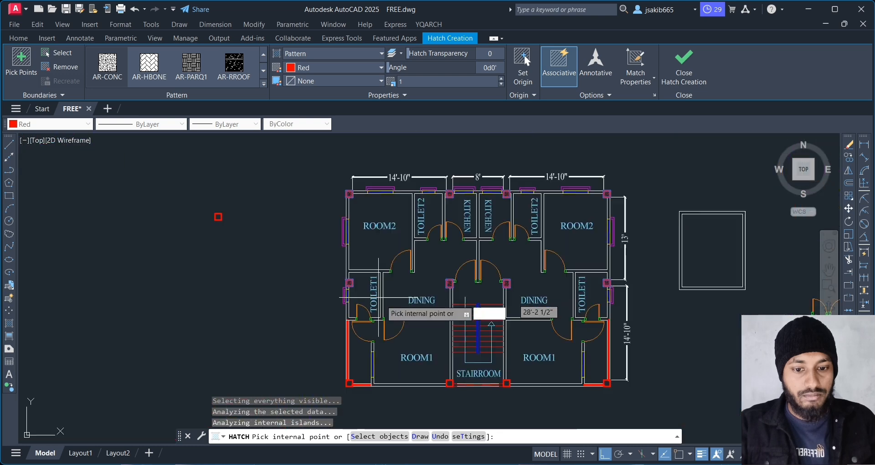
middle_click_drag(354, 384, 370, 345)
scroll(370, 345, "up", 5)
left_click(366, 337)
middle_click_drag(556, 359, 386, 336)
key("ctrl+z")
left_click(197, 314)
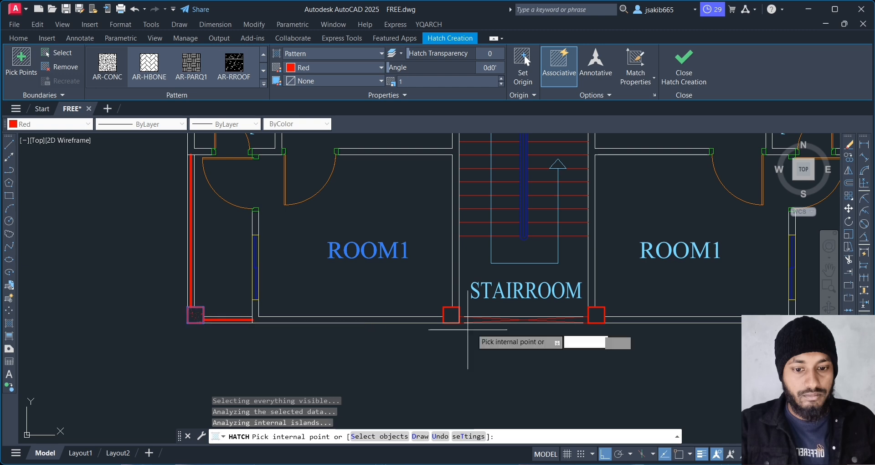
left_click(457, 315)
left_click(591, 314)
middle_click_drag(678, 352, 330, 344)
left_click(502, 303)
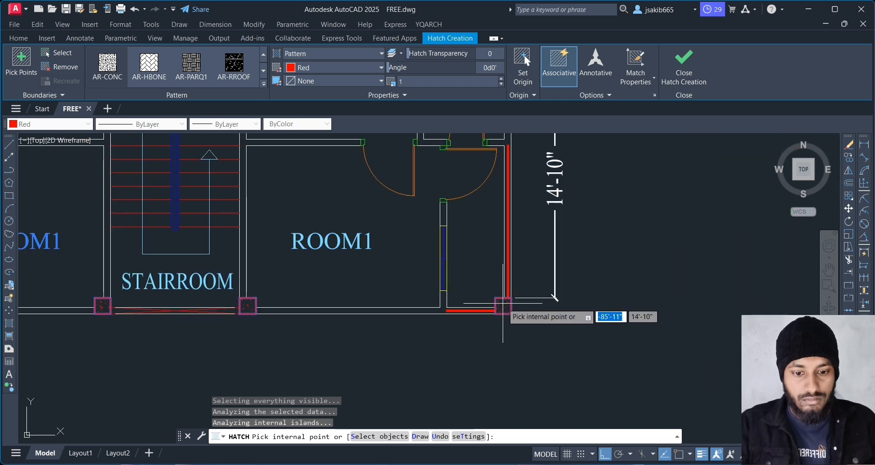
scroll(501, 310, "down", 4)
middle_click_drag(562, 286, 542, 346)
key("Escape")
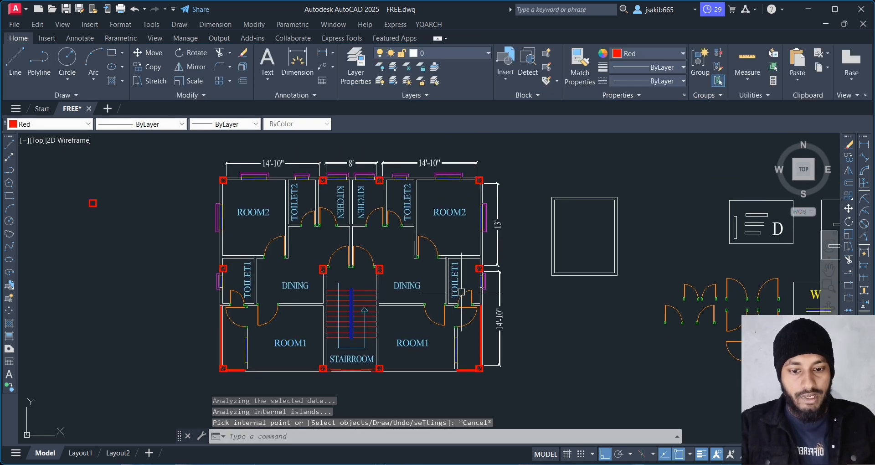
scroll(461, 292, "up", 6)
scroll(547, 255, "down", 4)
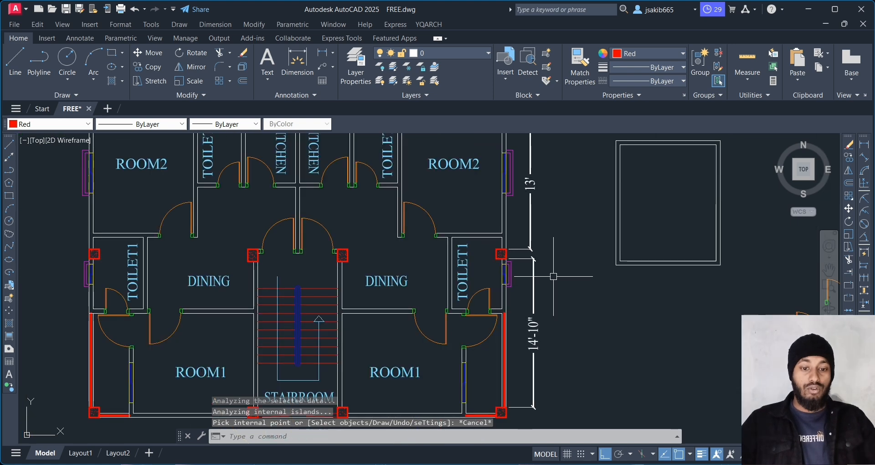
scroll(554, 277, "down", 3)
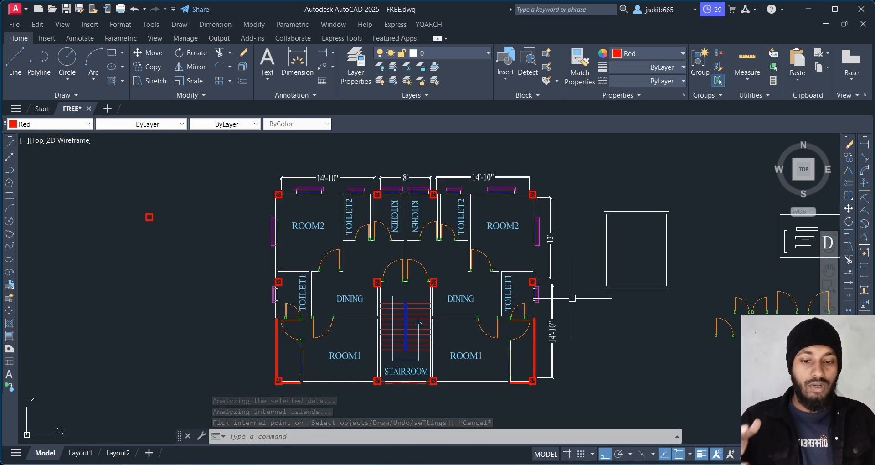
mouse_move(572, 297)
middle_mouse_down()
mouse_move(576, 275)
mouse_move(583, 292)
middle_mouse_up()
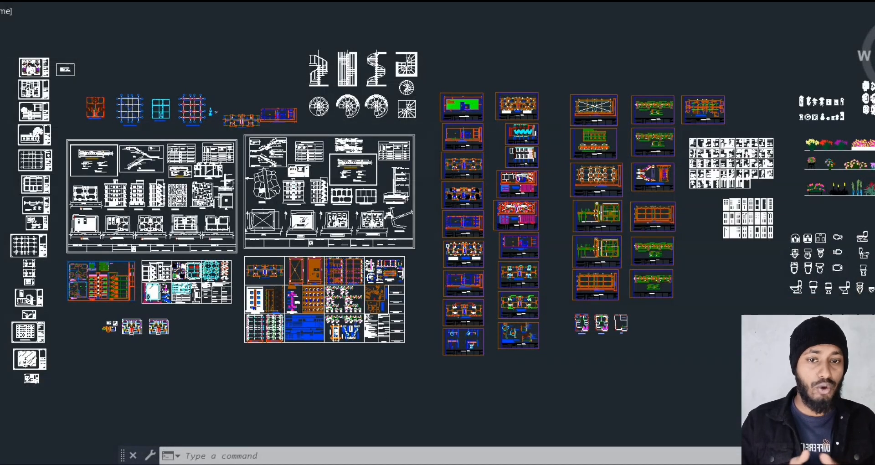
Look over the drawing collection and examine the sheets with the floor plan and front elevation.
scroll(137, 223, "up", 2)
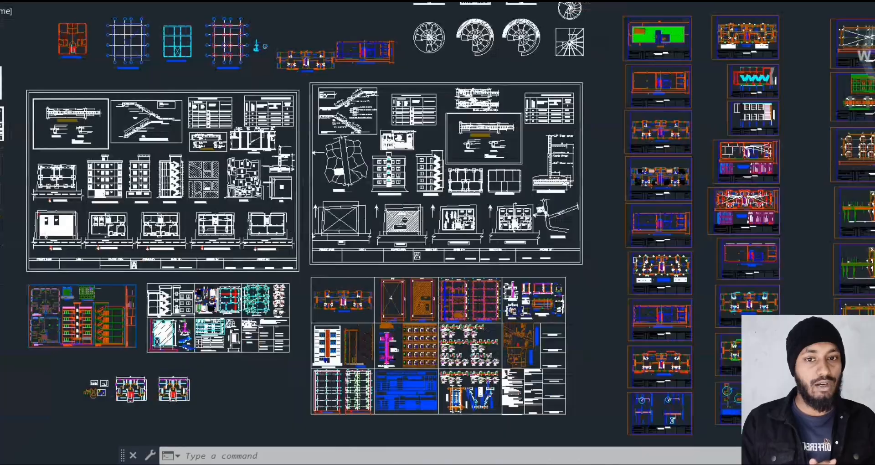
scroll(52, 260, "down", 2)
middle_click_drag(55, 219, 241, 213)
scroll(245, 176, "up", 4)
scroll(242, 176, "up", 2)
middle_click_drag(242, 177, 462, 463)
scroll(217, 87, "up", 6)
scroll(225, 122, "down", 3)
middle_click_drag(410, 292, 452, 73)
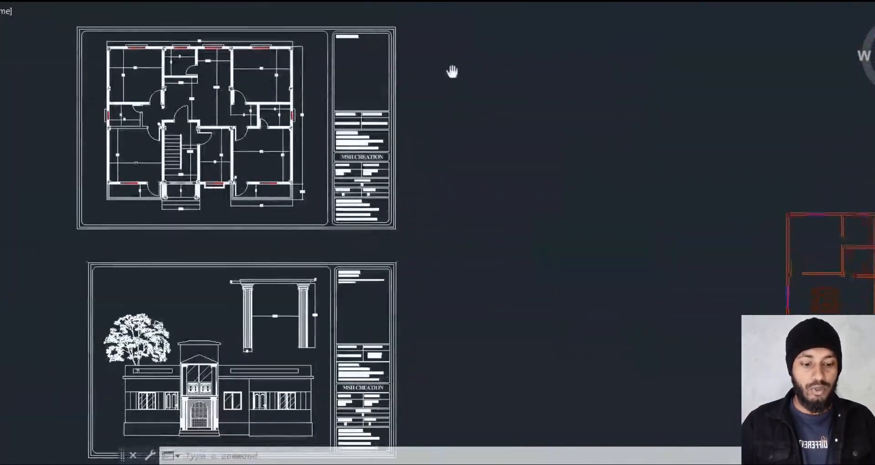
middle_click_drag(603, 338, 535, 105)
middle_click_drag(543, 319, 439, 83)
middle_click_drag(553, 392, 259, 234)
Examine the first large sheet's beam details, staircase reinforcement, building elevations, section A-A and location map.
scroll(319, 261, "down", 2)
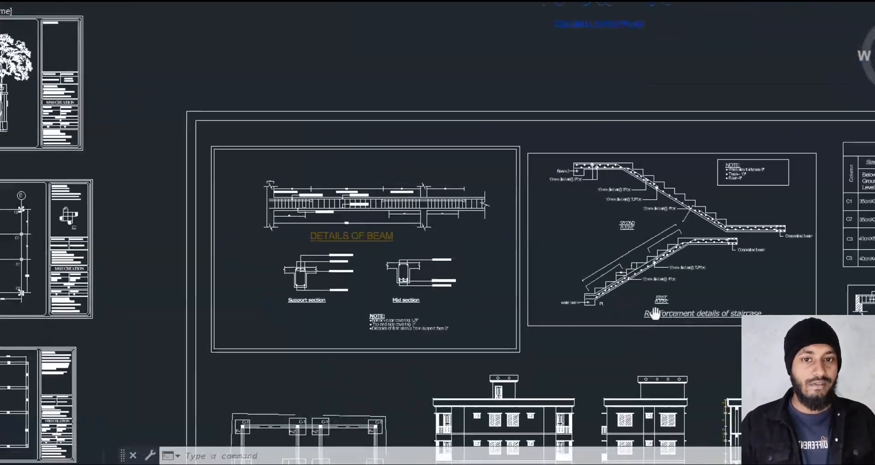
middle_click_drag(654, 313, 281, 252)
middle_click_drag(426, 237, 262, 251)
scroll(365, 187, "up", 4)
middle_click_drag(533, 165, 246, 196)
scroll(657, 188, "down", 2)
middle_click_drag(608, 330, 491, 236)
scroll(521, 248, "up", 2)
scroll(521, 249, "down", 2)
middle_click_drag(684, 396, 542, 310)
scroll(600, 209, "up", 4)
scroll(542, 310, "down", 4)
middle_click_drag(433, 411, 587, 238)
middle_click_drag(248, 297, 724, 271)
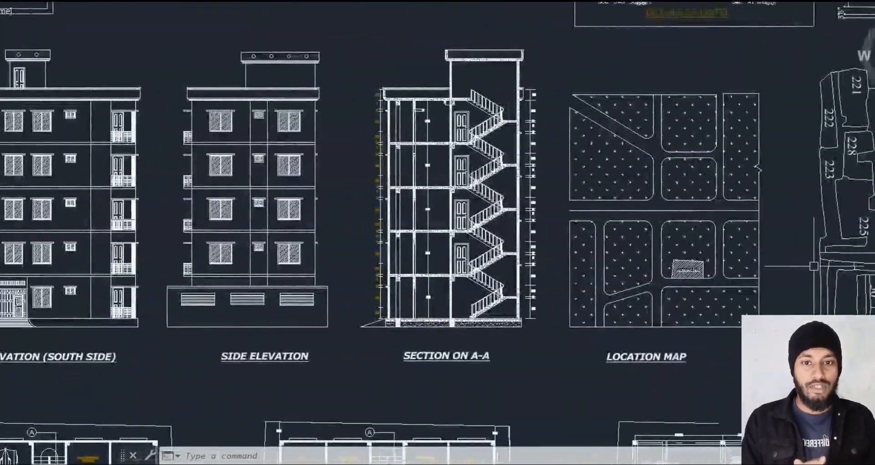
Examine the coloured floor and column grid plans above the large sheets and the spiral staircase drawings.
scroll(724, 271, "down", 4)
middle_click_drag(537, 241, 292, 392)
middle_click_drag(611, 66, 617, 199)
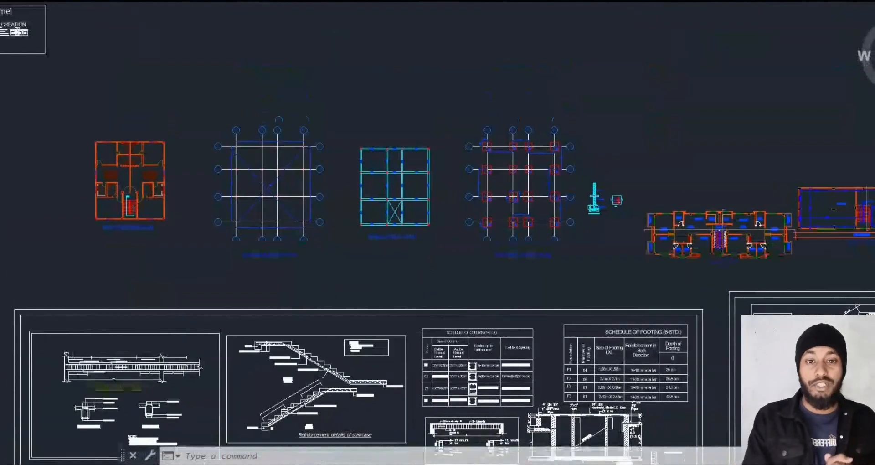
scroll(573, 231, "up", 4)
middle_click_drag(572, 230, 626, 231)
middle_click_drag(694, 223, 492, 338)
scroll(535, 278, "up", 6)
middle_click_drag(535, 278, 292, 185)
scroll(637, 257, "down", 4)
scroll(291, 186, "down", 1)
middle_click_drag(734, 244, 328, 416)
scroll(604, 177, "up", 2)
scroll(605, 193, "down", 6)
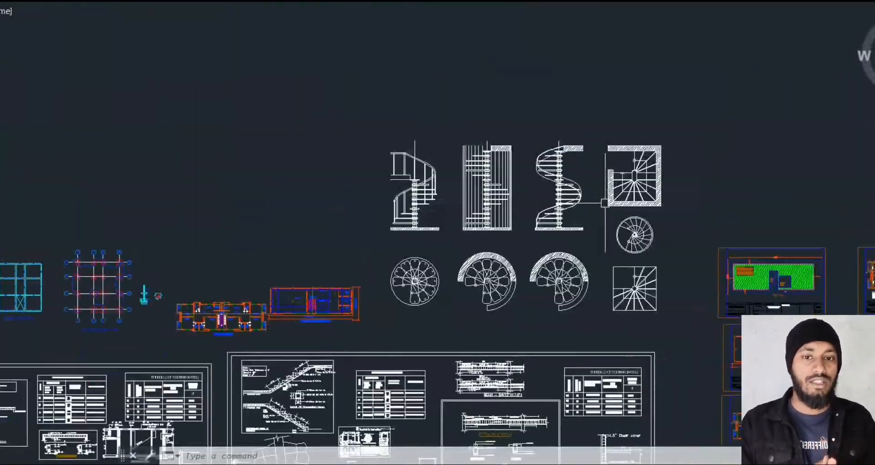
Examine the second large sheet's elevation, section, layout plans, footing schedule, foundation detail and B3 and B4 beam details.
middle_click_drag(489, 456, 537, 201)
scroll(537, 212, "up", 4)
middle_click_drag(491, 170, 572, 57)
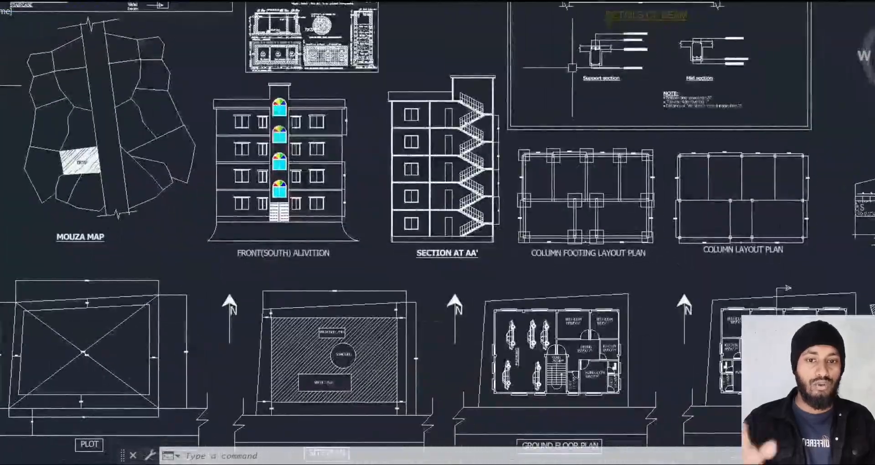
middle_click_drag(616, 301, 274, 229)
middle_click_drag(700, 177, 631, 420)
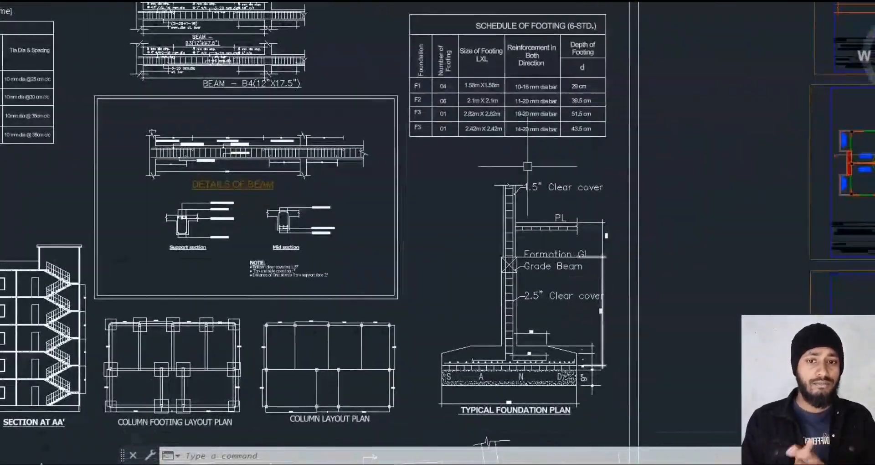
middle_click_drag(523, 105, 821, 313)
scroll(526, 243, "up", 6)
middle_click_drag(525, 244, 401, 226)
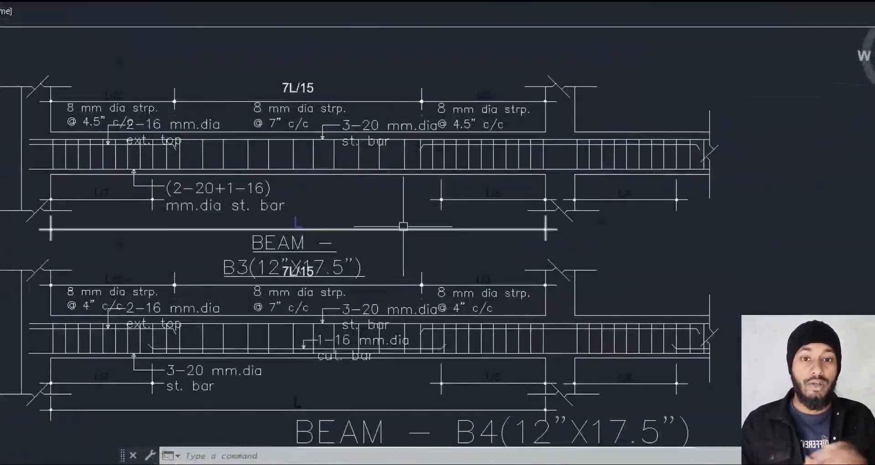
Examine the coloured sheet set's front elevation, column schedule, beam sections, mouja map and land information.
scroll(405, 226, "down", 8)
middle_click_drag(490, 337, 515, 73)
middle_click_drag(525, 329, 561, 102)
middle_click_drag(245, 302, 305, 171)
scroll(260, 136, "up", 4)
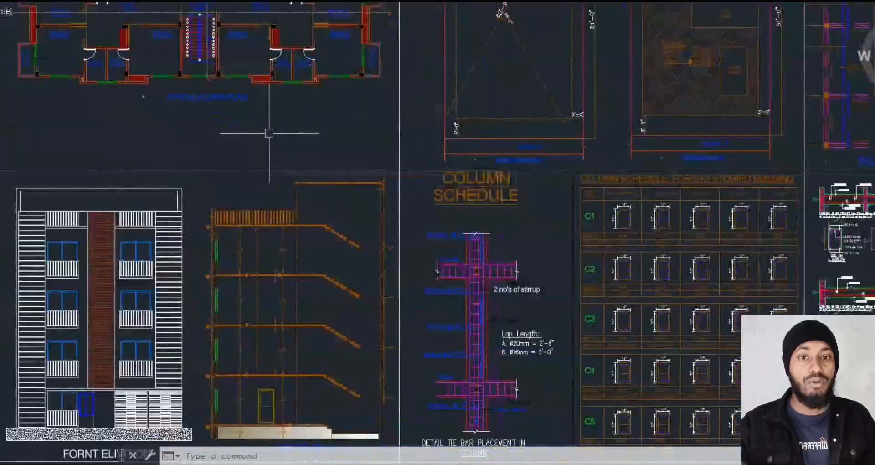
middle_click_drag(505, 190, 337, 78)
scroll(337, 242, "up", 2)
middle_click_drag(574, 241, 322, 283)
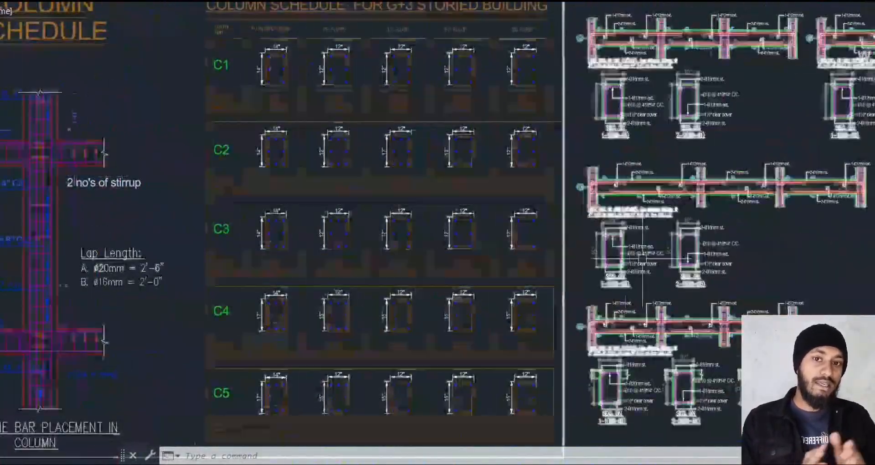
scroll(647, 259, "down", 5)
middle_click_drag(718, 260, 381, 216)
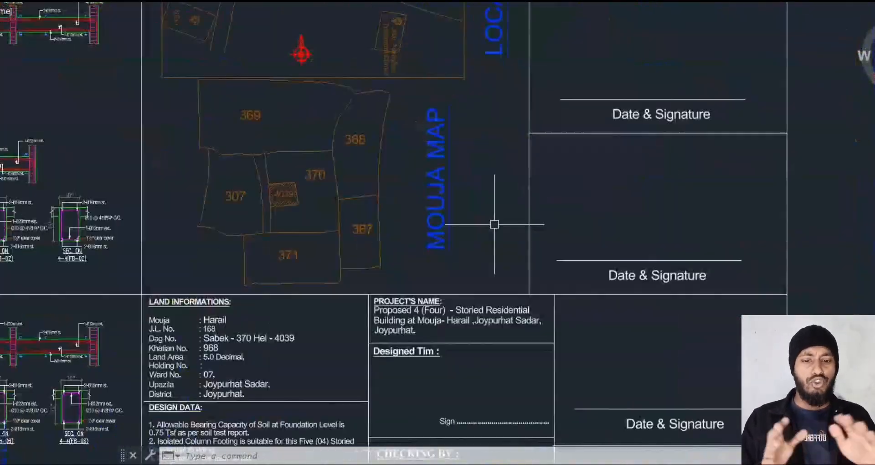
Examine the two dimensioned apartment floor plans, followed by the septic tank, staircase section and footing sheets.
scroll(494, 224, "down", 4)
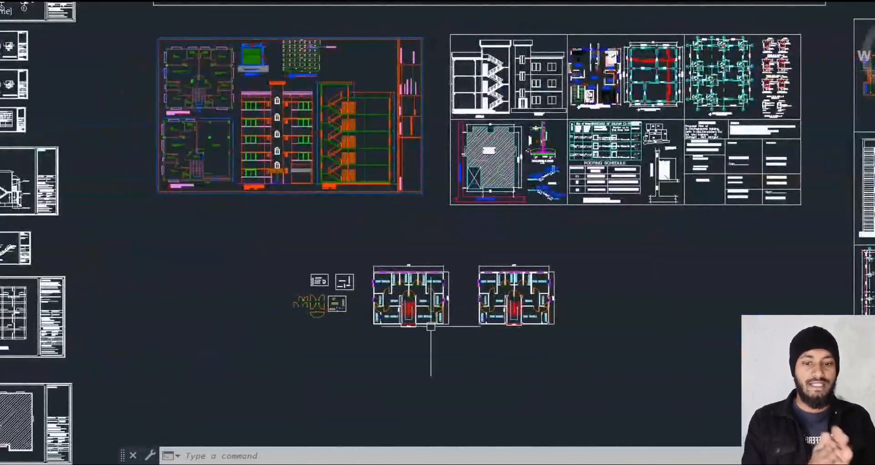
scroll(429, 326, "up", 6)
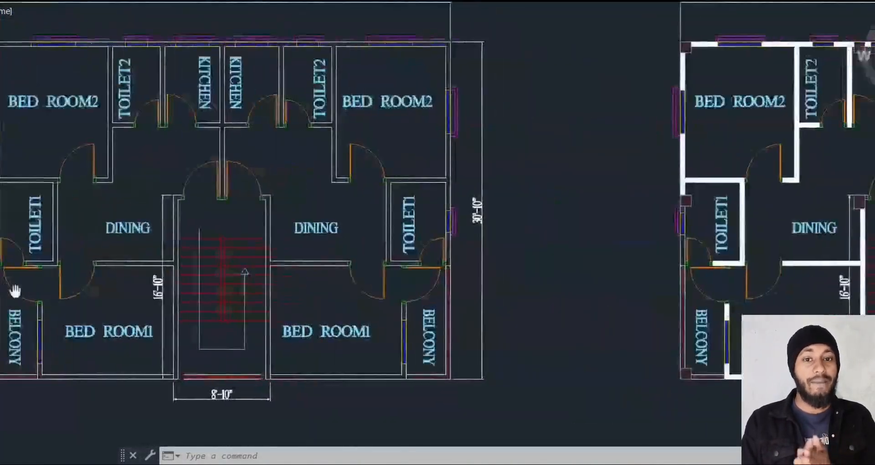
scroll(426, 295, "up", 4)
scroll(463, 288, "down", 6)
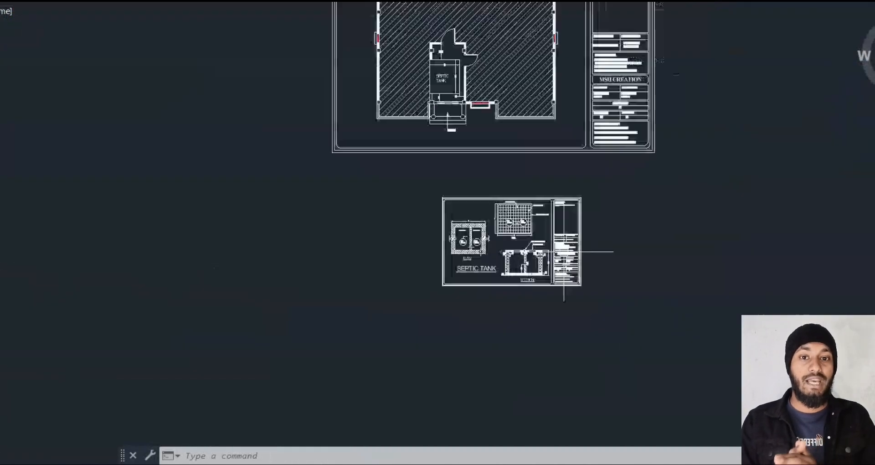
scroll(287, 195, "up", 6)
scroll(315, 199, "down", 2)
middle_click_drag(324, 202, 405, 201)
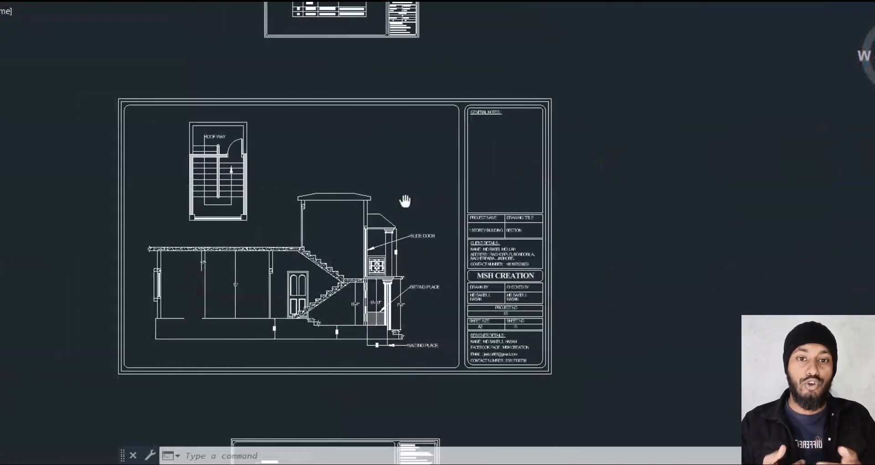
scroll(392, 316, "up", 6)
scroll(393, 316, "down", 6)
middle_click_drag(380, 60, 372, 158)
scroll(372, 159, "up", 8)
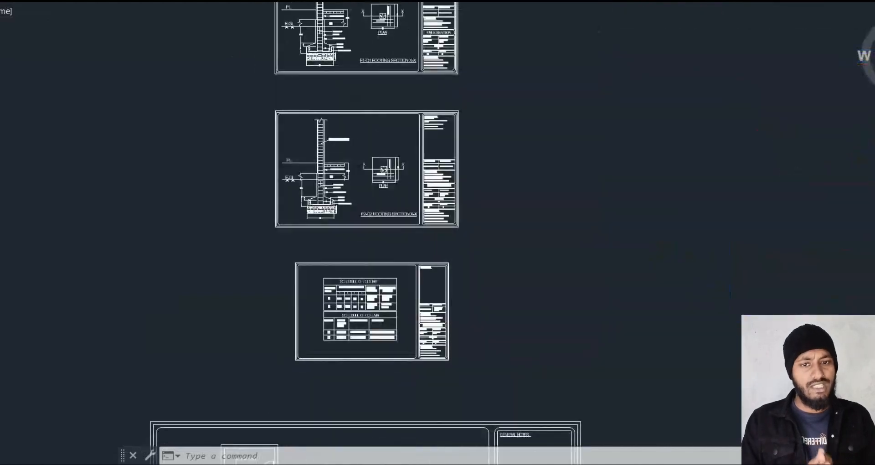
scroll(92, 178, "down", 10)
middle_click_drag(395, 241, 625, 277)
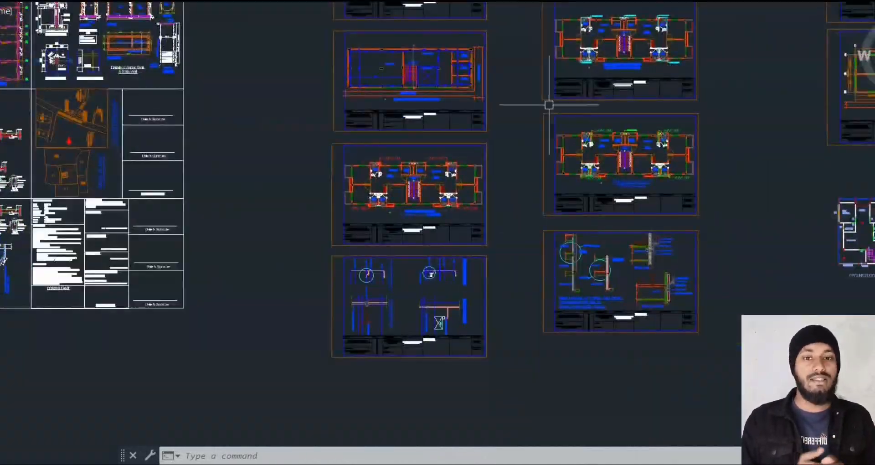
Examine the framed building sheets with the column layout, footing plan, beam sections and staircase details.
middle_click_drag(549, 105, 401, 315)
middle_click_drag(419, 218, 449, 406)
middle_click_drag(417, 173, 455, 429)
middle_click_drag(652, 250, 215, 223)
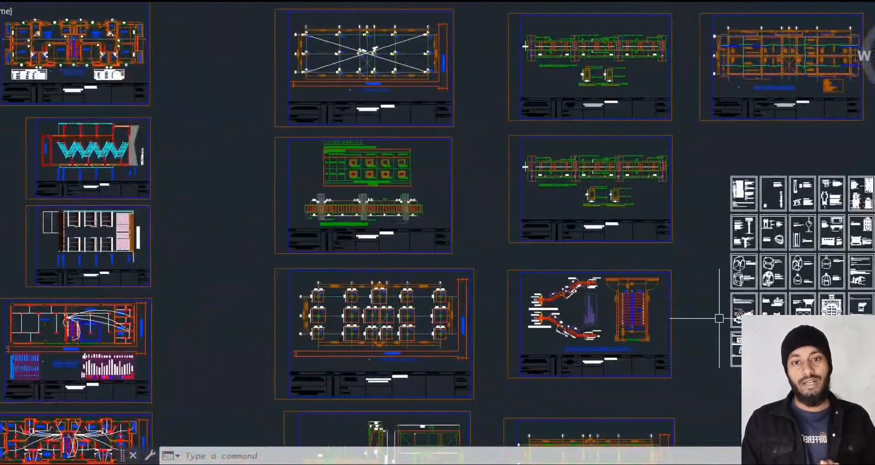
scroll(671, 182, "up", 5)
scroll(670, 182, "down", 8)
Examine the grid of white architectural detail sheets with domes, churches and columns, and the door elevations below it.
middle_click_drag(614, 249, 361, 258)
scroll(506, 260, "up", 6)
middle_click_drag(821, 303, 504, 139)
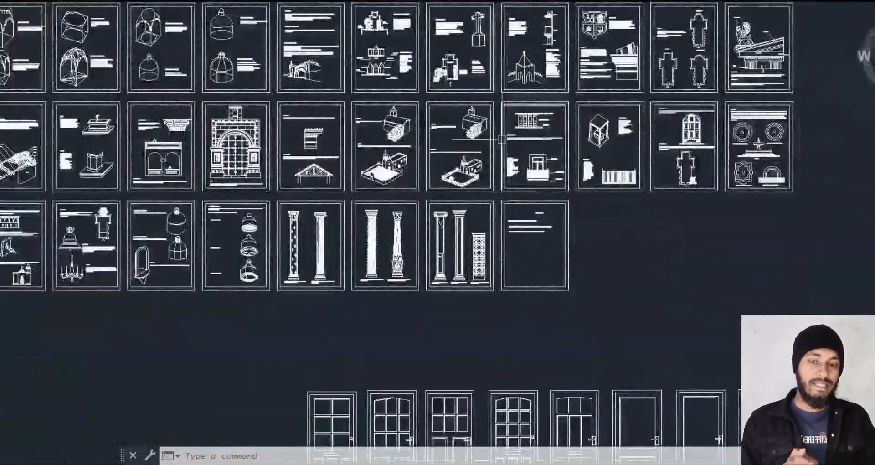
scroll(547, 369, "down", 2)
middle_click_drag(689, 389, 526, 117)
scroll(573, 159, "down", 4)
middle_click_drag(750, 261, 239, 158)
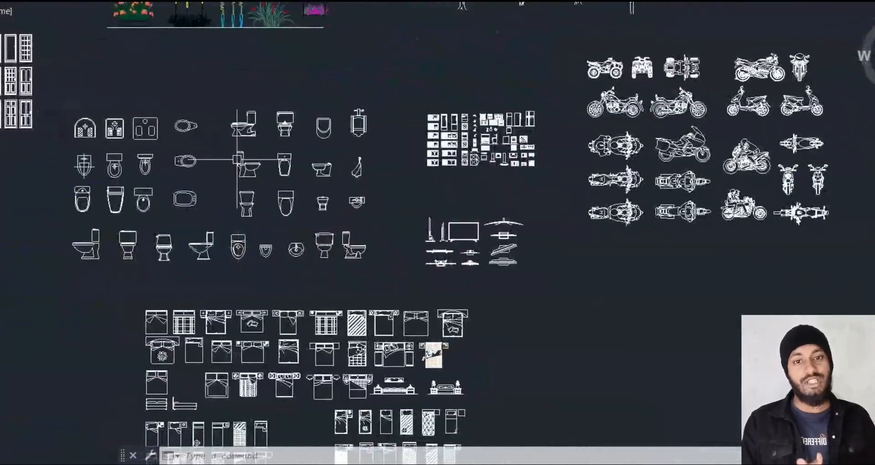
Look over the toilet, bed and motorcycle blocks, followed by the tree, car and fence blocks.
scroll(684, 114, "up", 2)
middle_click_drag(684, 114, 525, 243)
scroll(682, 194, "down", 4)
middle_click_drag(456, 359, 387, 411)
middle_click_drag(614, 89, 647, 235)
scroll(647, 234, "up", 4)
middle_click_drag(731, 216, 583, 252)
scroll(246, 257, "down", 2)
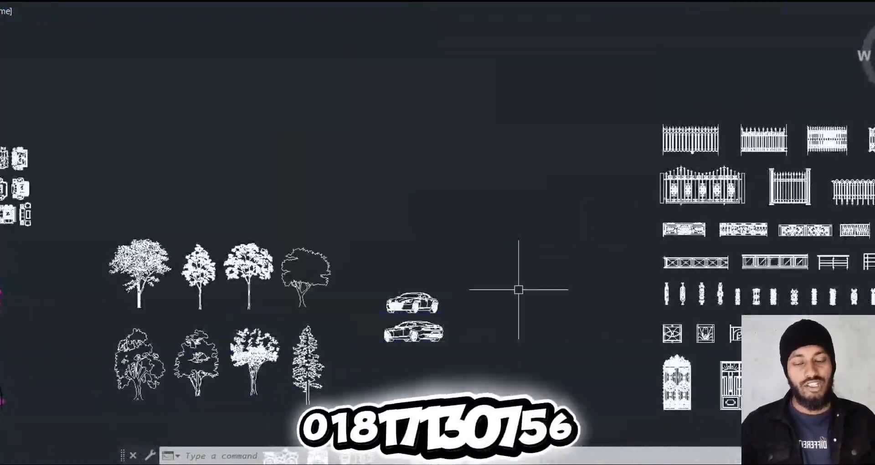
Look over the clock, sofa set and flower blocks, and survey the building sheets and block library together.
middle_click_drag(518, 289, 513, 294)
scroll(426, 344, "down", 2)
middle_click_drag(426, 344, 862, 281)
scroll(576, 205, "up", 6)
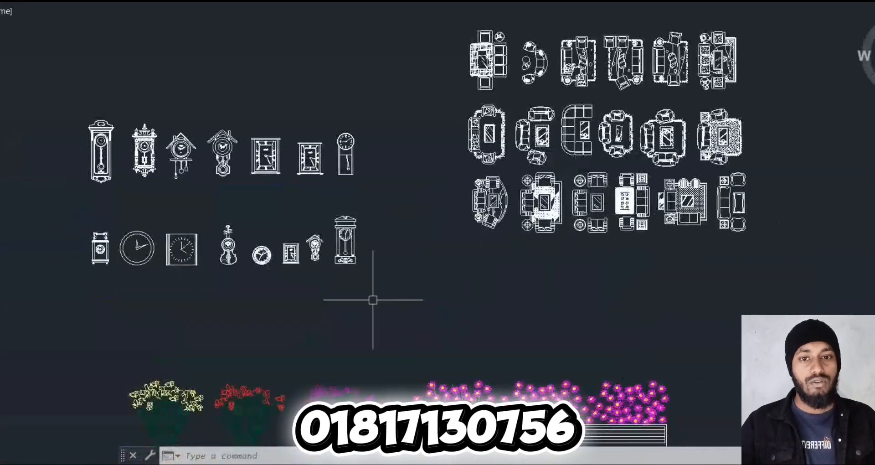
middle_click_drag(371, 299, 713, 112)
scroll(713, 111, "down", 2)
scroll(715, 42, "down", 4)
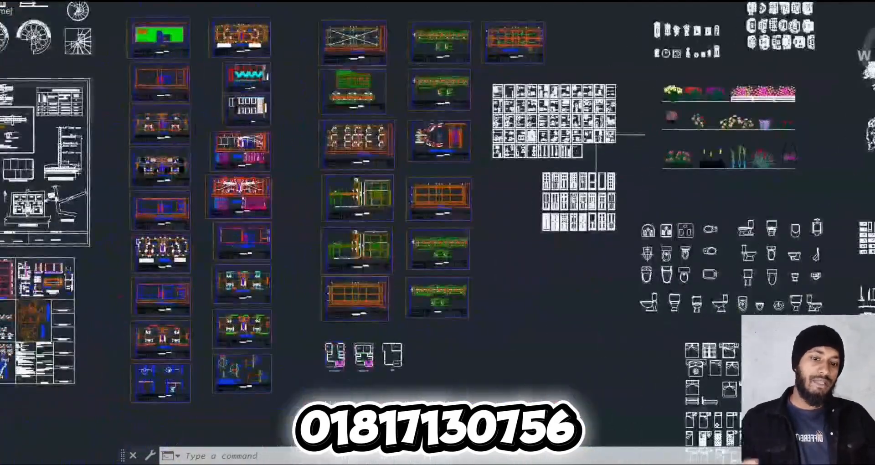